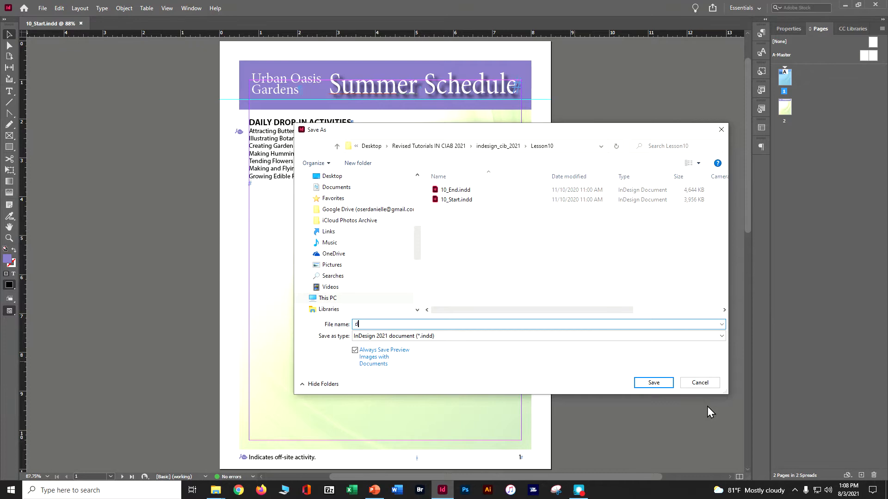
Save the document under a file name made of the author's name followed by "_in ciab ch 10".
type("oser_in ciab ch 10")
left_click(669, 383)
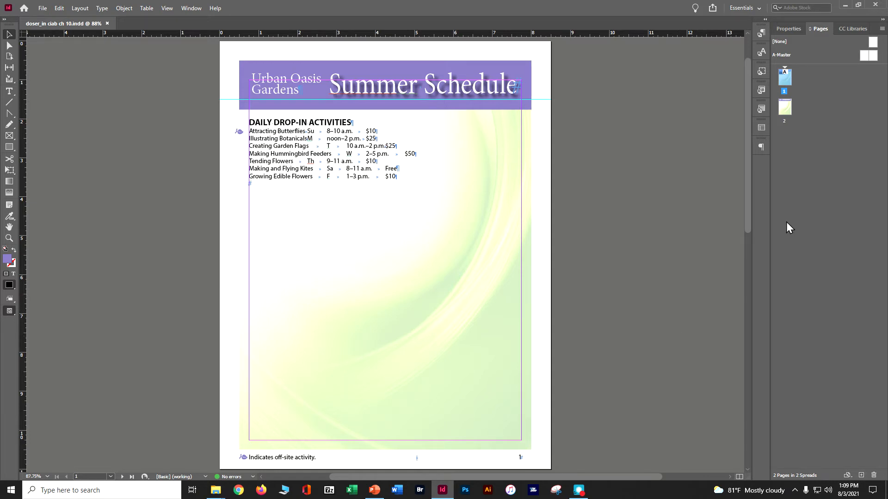
Switch to the Advanced workspace and collapse the expanded Links panel.
left_click(752, 8)
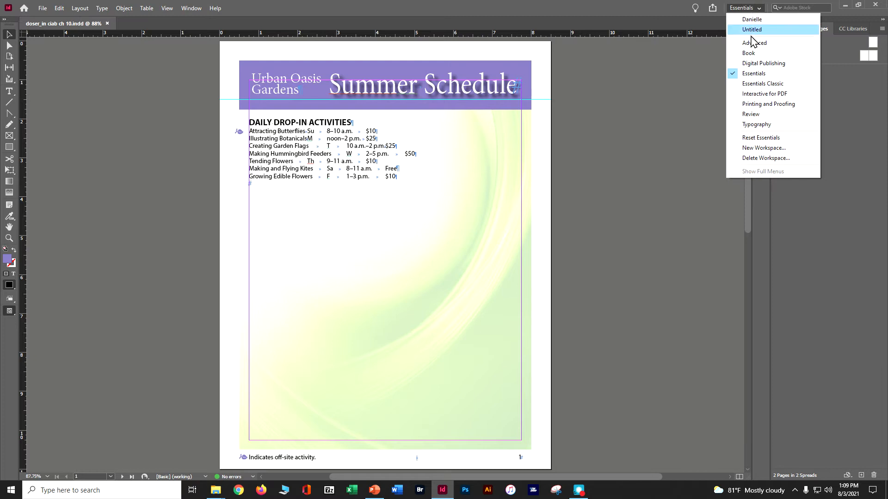
left_click(751, 41)
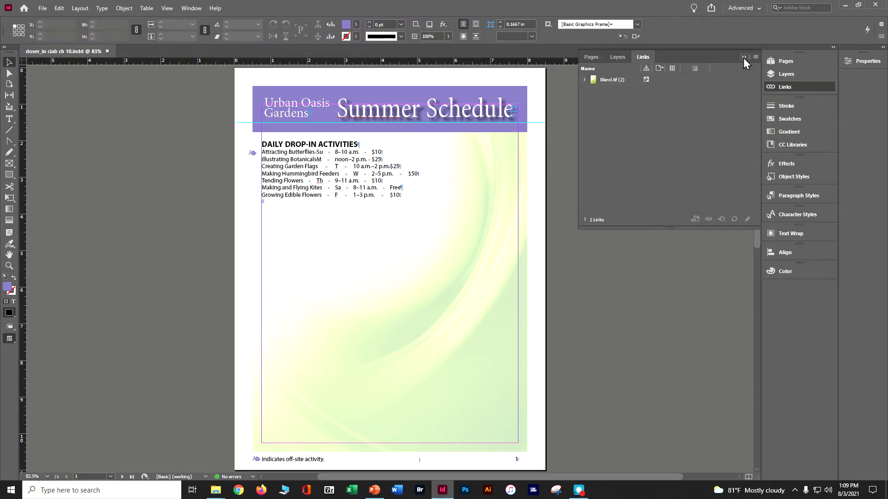
left_click(745, 57)
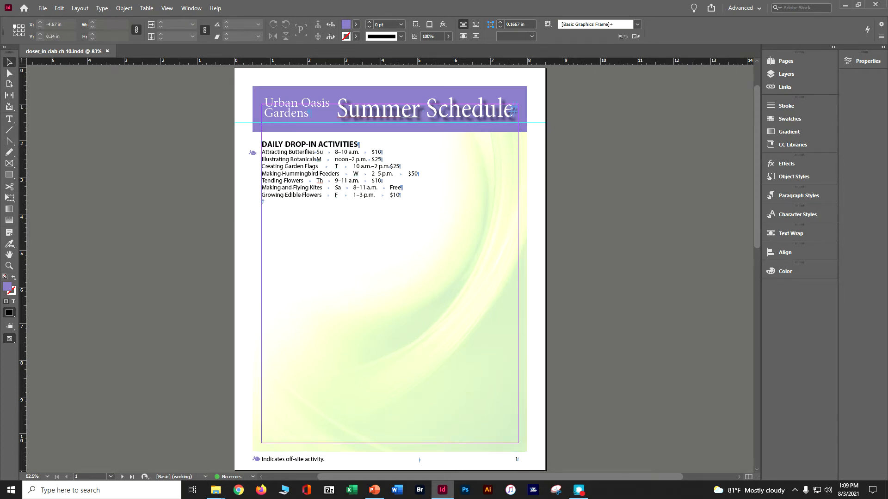
Convert all the text in the daily drop-in activities frame to a table with Tab column and Paragraph row separators, and save.
left_click(10, 119)
left_click(322, 153)
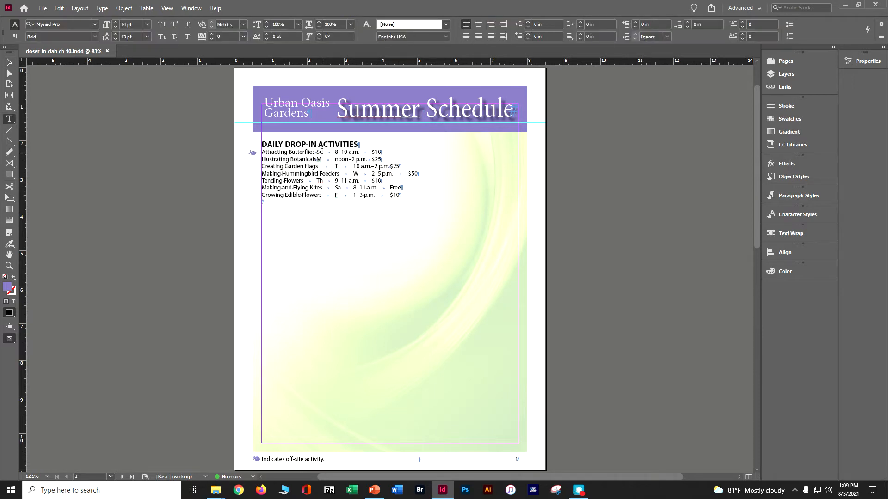
left_click(322, 151)
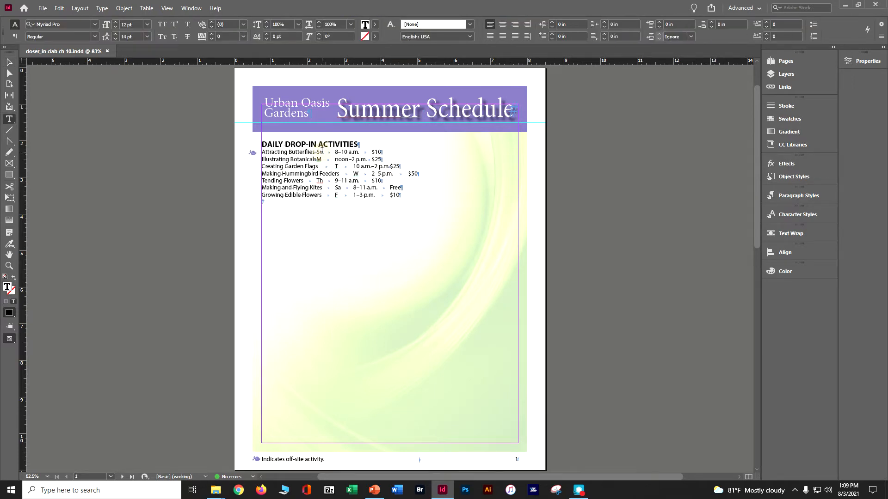
triple_click(274, 145)
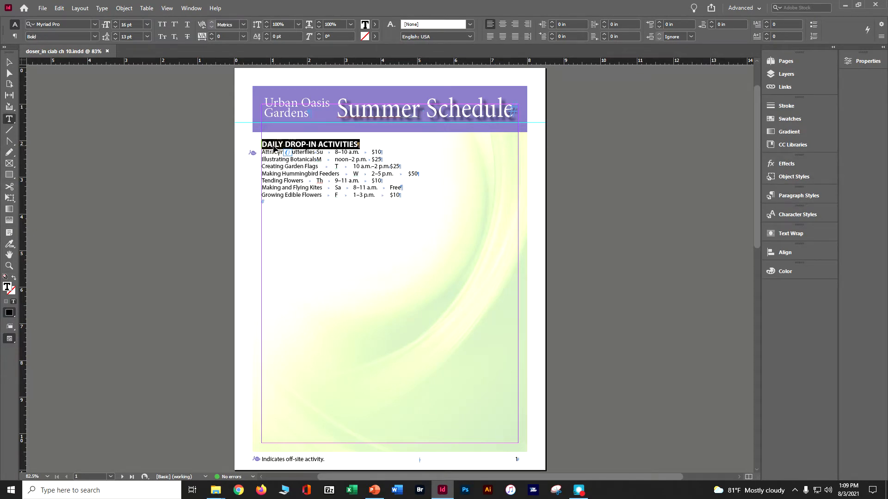
left_click(59, 8)
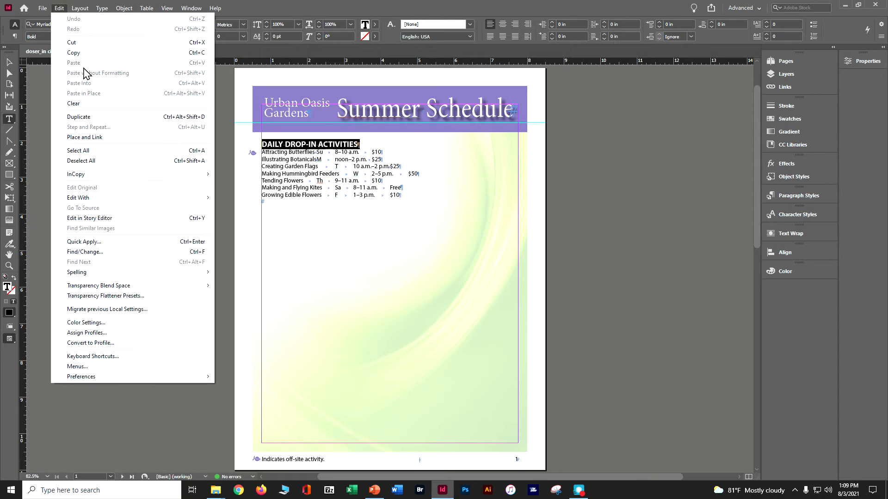
left_click(93, 150)
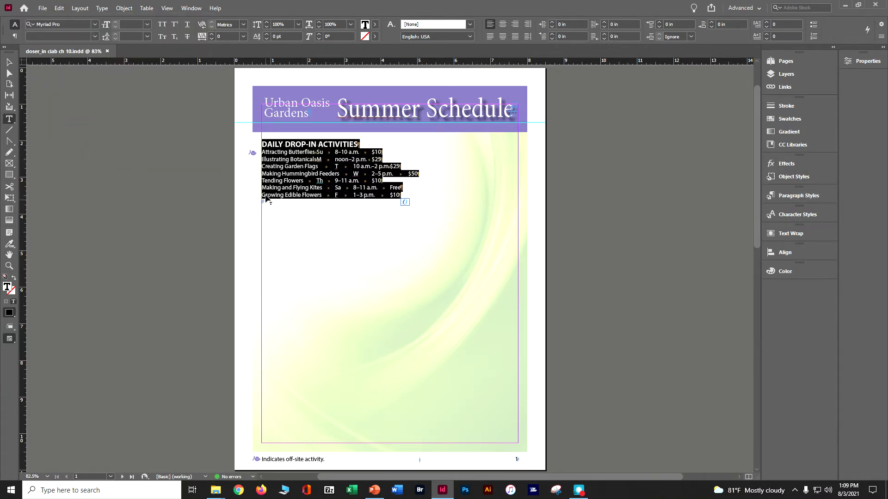
left_click(145, 8)
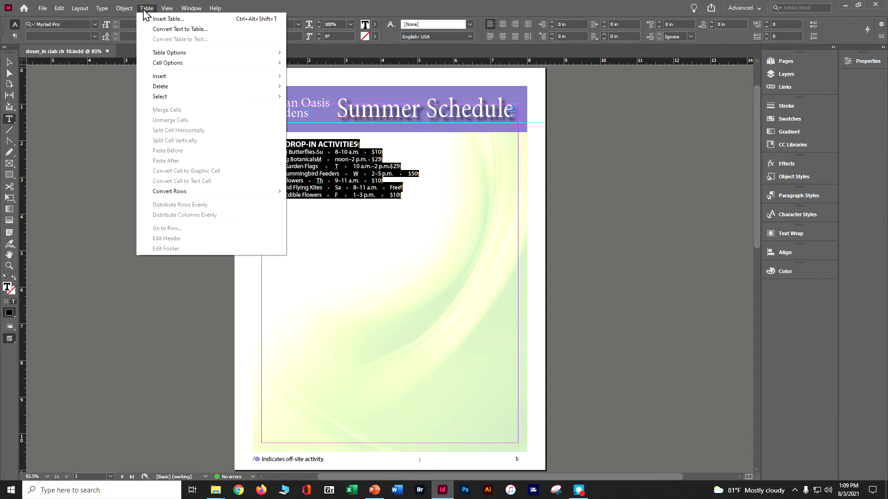
left_click(168, 29)
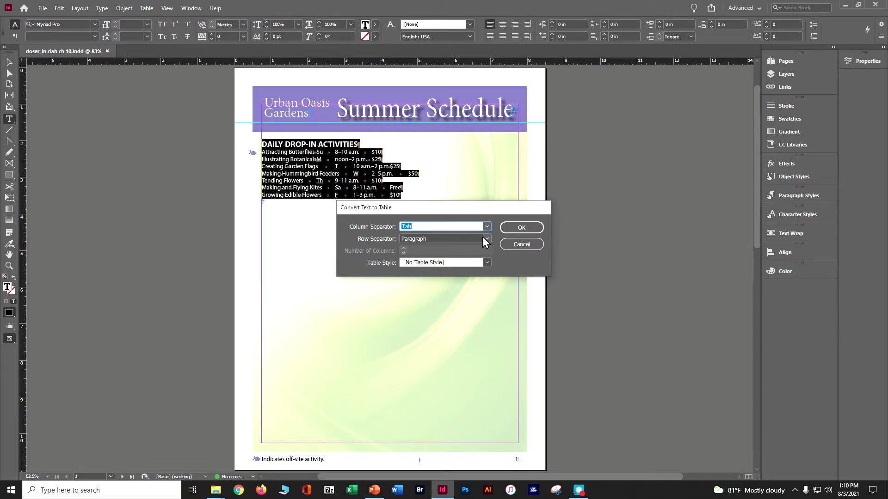
left_click(501, 227)
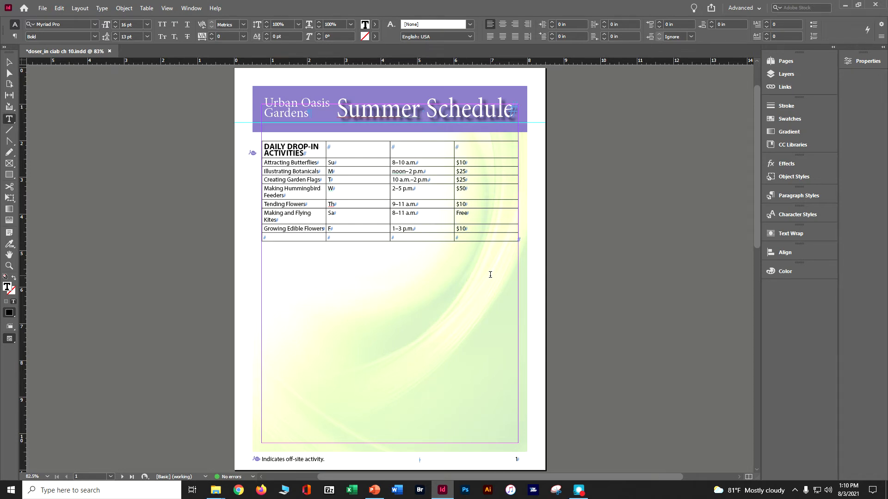
key("ctrl+s")
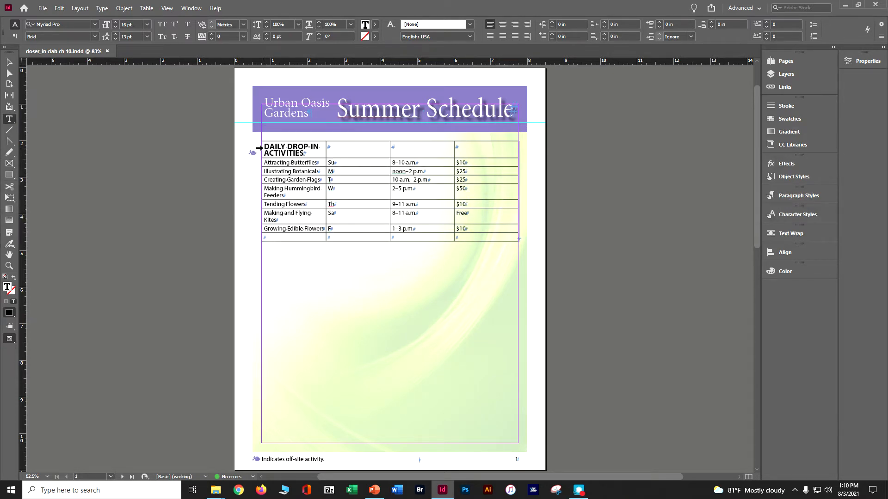
Insert one row below the table's DAILY DROP-IN ACTIVITIES row.
left_click(269, 147)
left_click(141, 8)
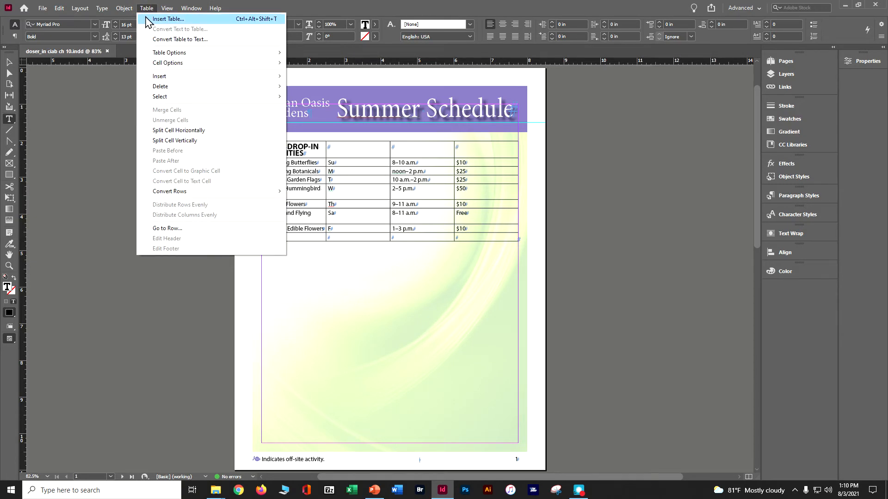
mouse_move(162, 89)
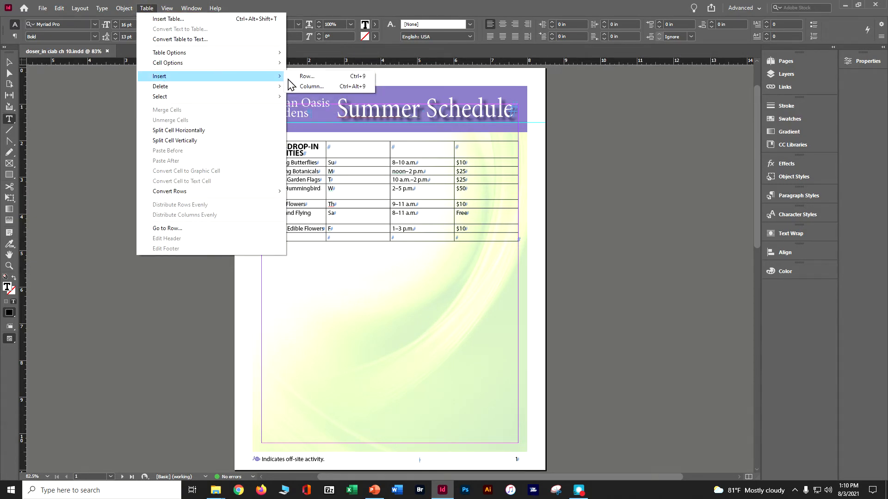
left_click(300, 79)
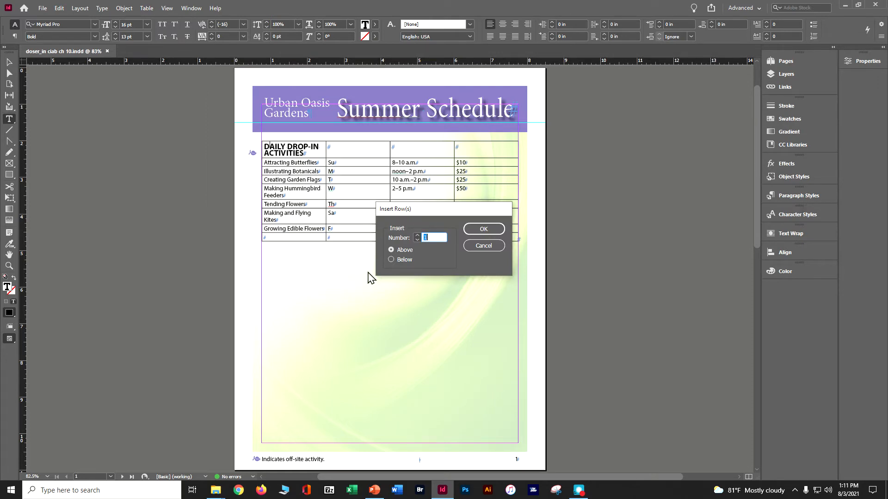
left_click(403, 261)
left_click(477, 233)
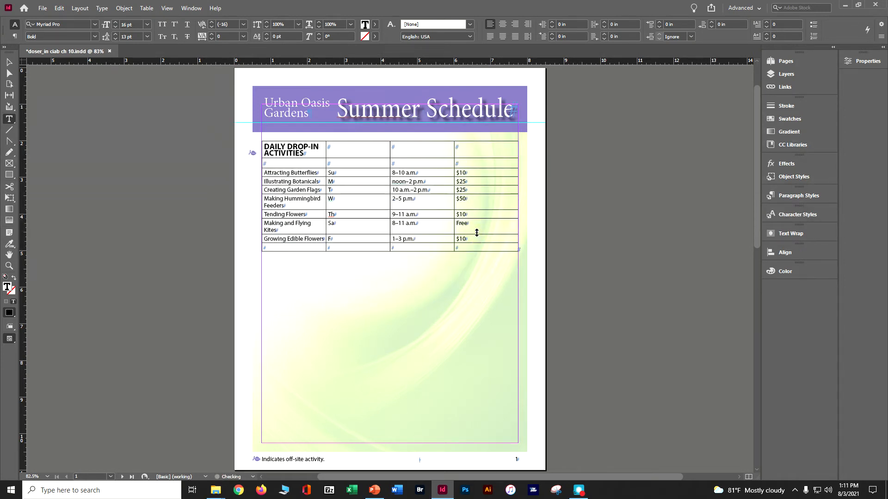
Fill the empty second row with the column headings Activity, Day, Time and Fee.
left_click(273, 168)
type("Activity")
key("Tab")
type("Day")
key("Tab")
type("Time")
key("Tab")
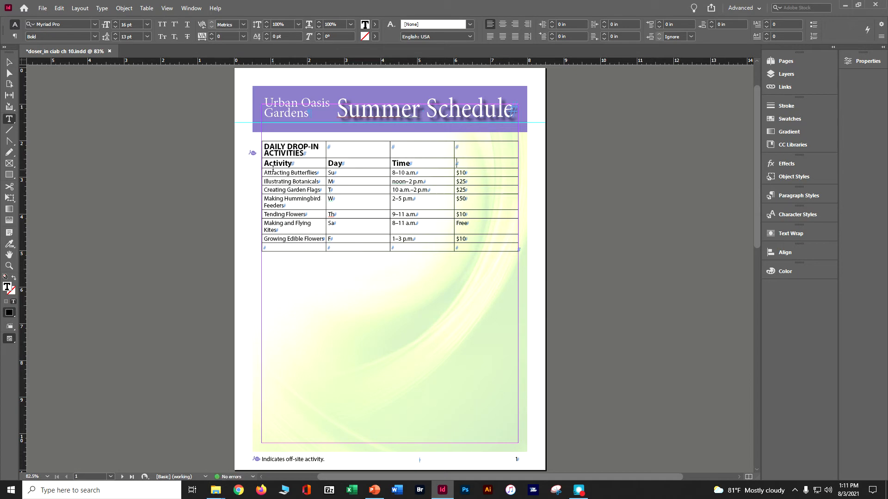
type("Fee")
Apply the Table Column Heads paragraph style to the row of column headings.
left_click_drag(266, 163, 484, 165)
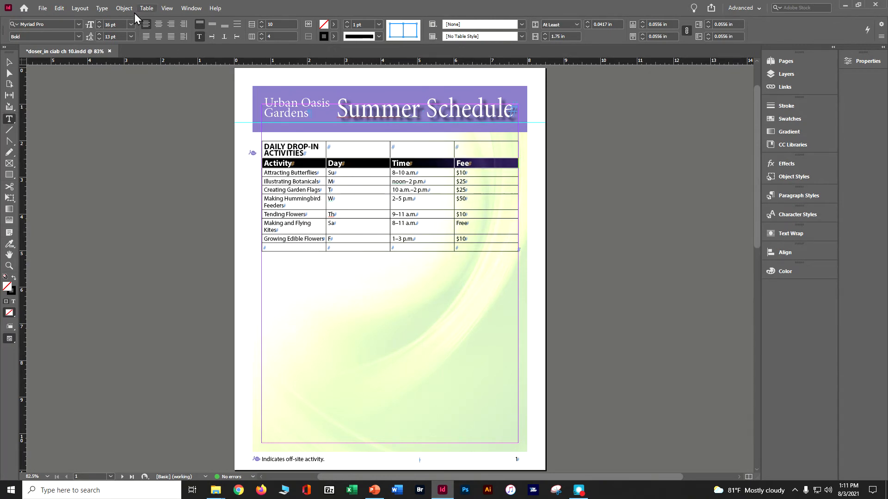
left_click(107, 9)
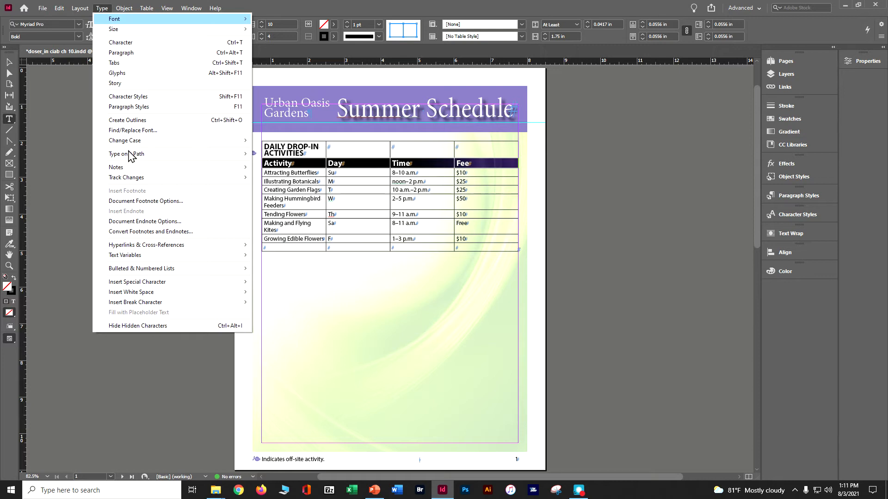
left_click(130, 108)
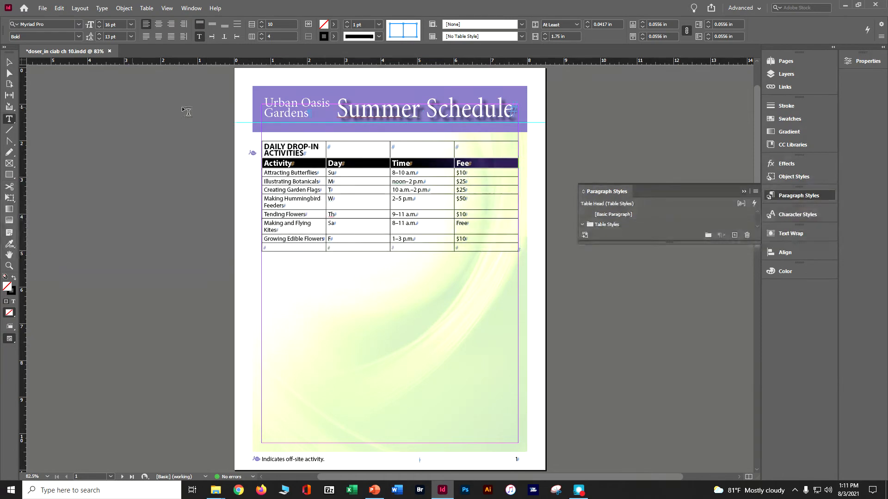
left_click_drag(632, 240, 648, 337)
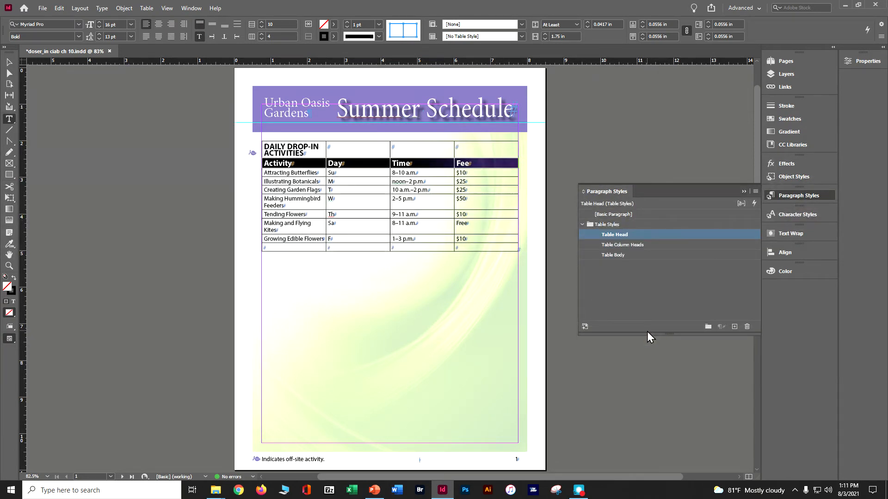
left_click(634, 245)
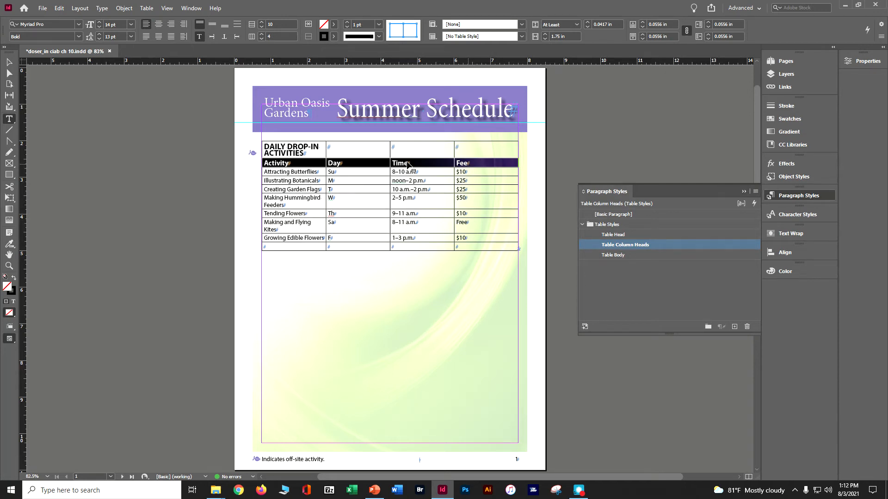
Insert one column to the right of the Fee column and save the document.
left_click(471, 164)
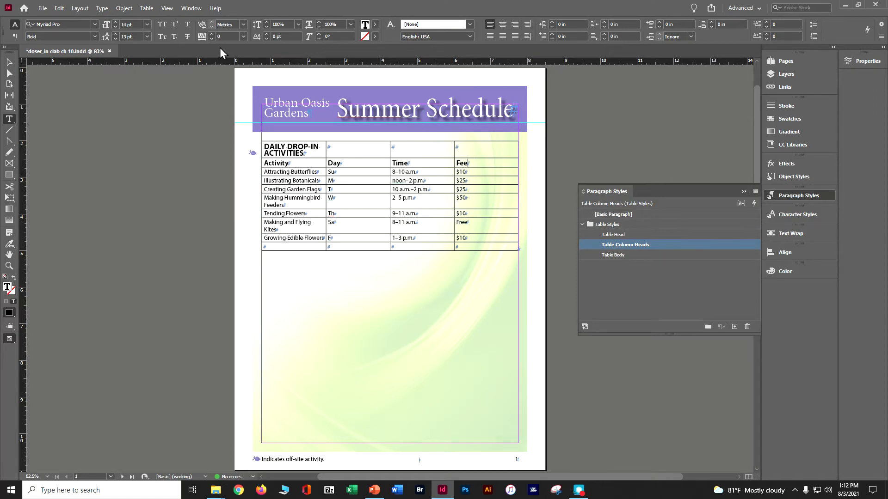
left_click(142, 7)
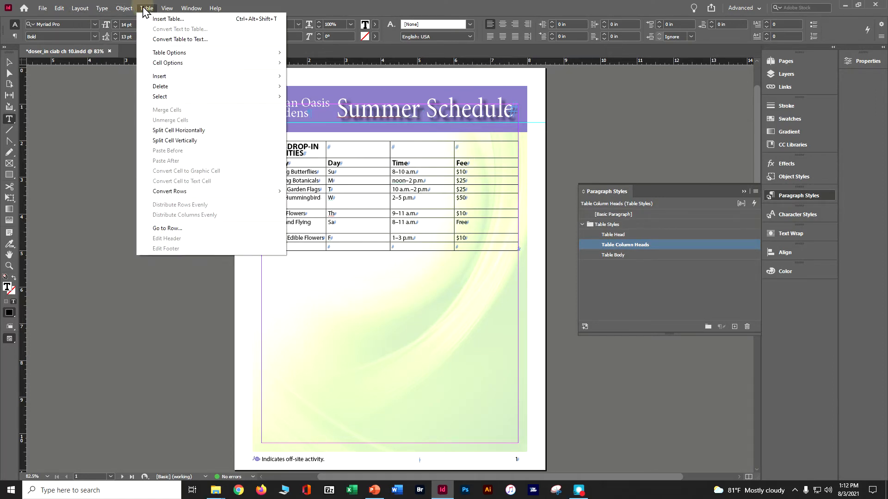
mouse_move(197, 76)
left_click(296, 86)
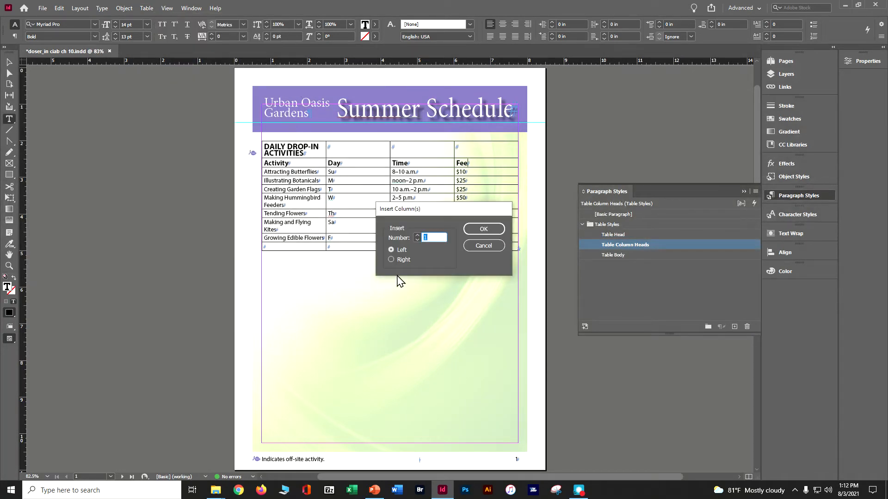
left_click(391, 259)
left_click(491, 232)
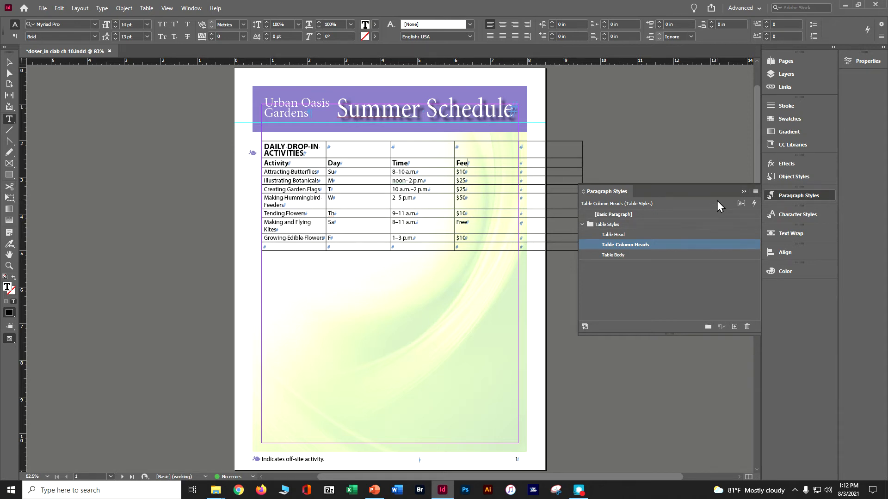
key("ctrl+s")
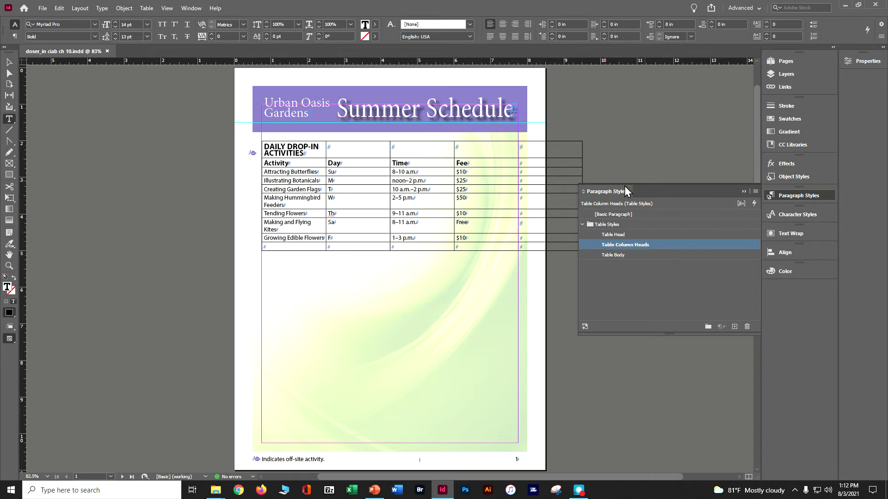
Delete the empty last row of the table.
left_click(257, 247)
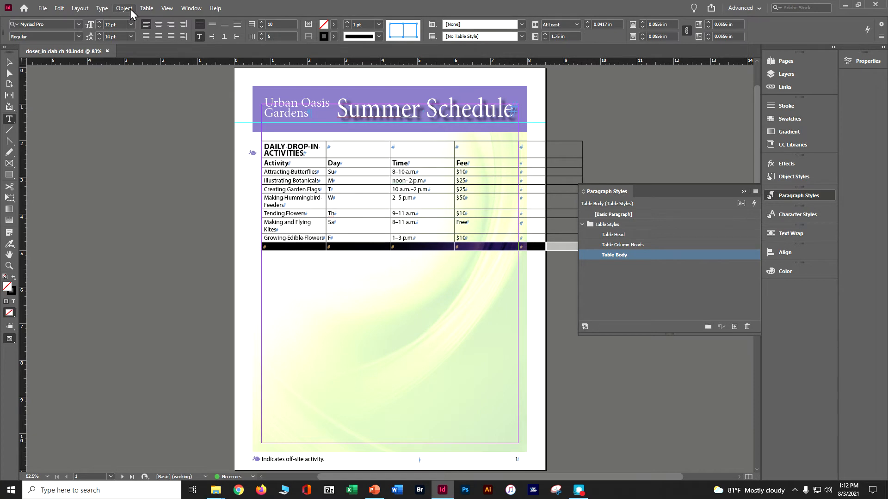
left_click(147, 8)
mouse_move(162, 87)
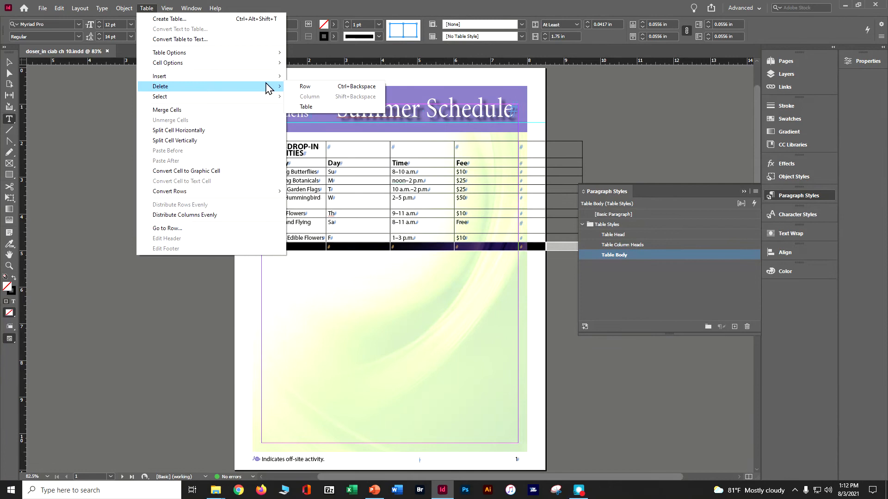
left_click(305, 87)
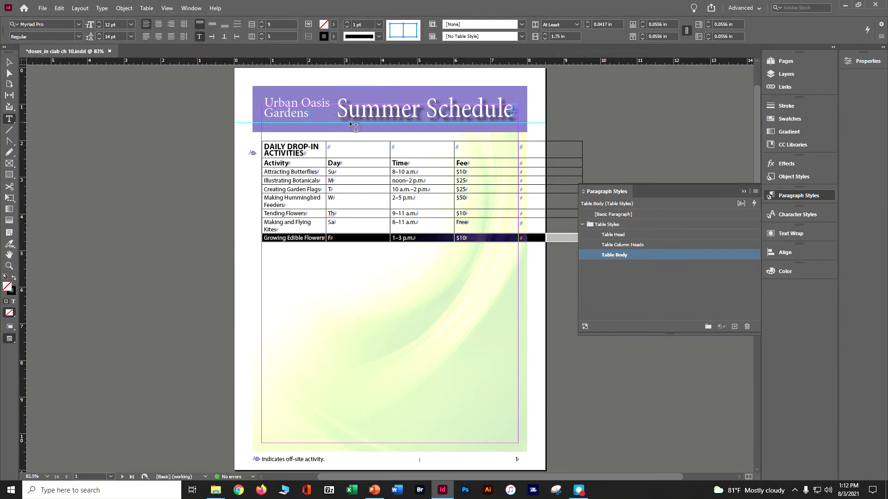
Collapse the Paragraph Styles panel and move the Growing Edible Flowers row above the Making and Flying Kites row.
left_click(744, 191)
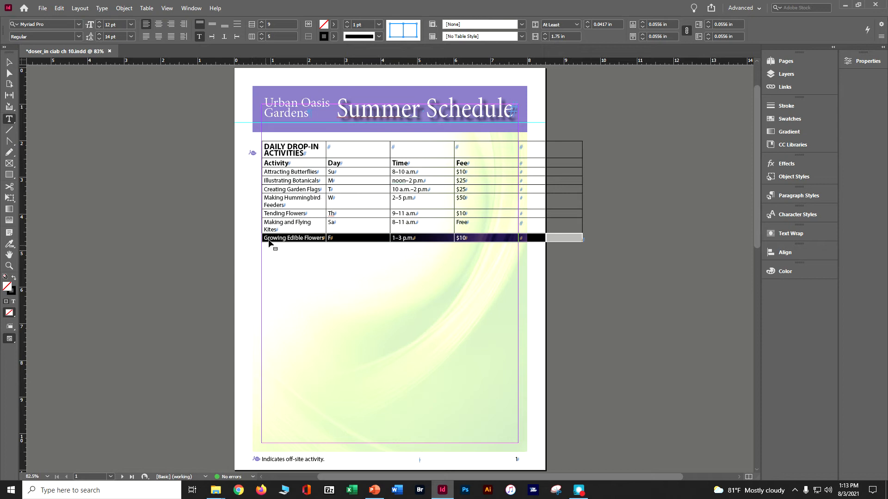
left_click_drag(273, 238, 274, 227)
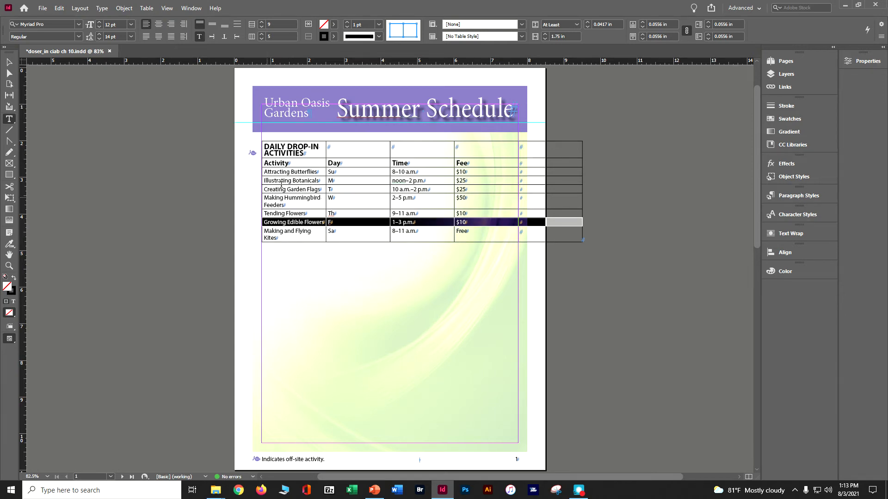
Widen the table's first column to about 2.74 in so DAILY DROP-IN ACTIVITIES fits on one line.
left_click_drag(328, 153, 352, 149)
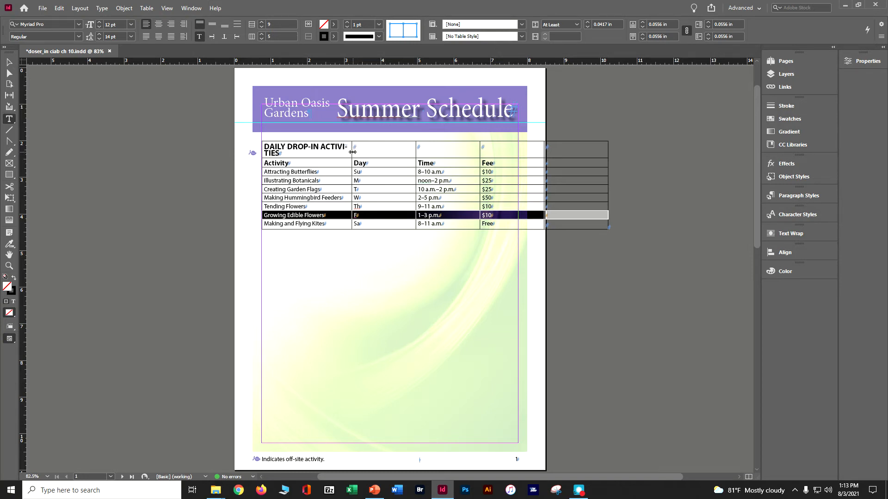
left_click_drag(352, 152, 362, 152)
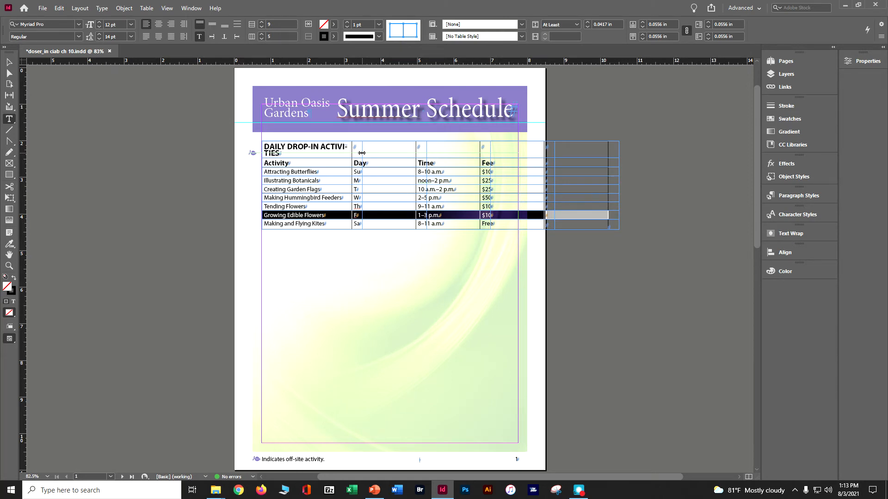
left_click_drag(362, 153, 362, 152)
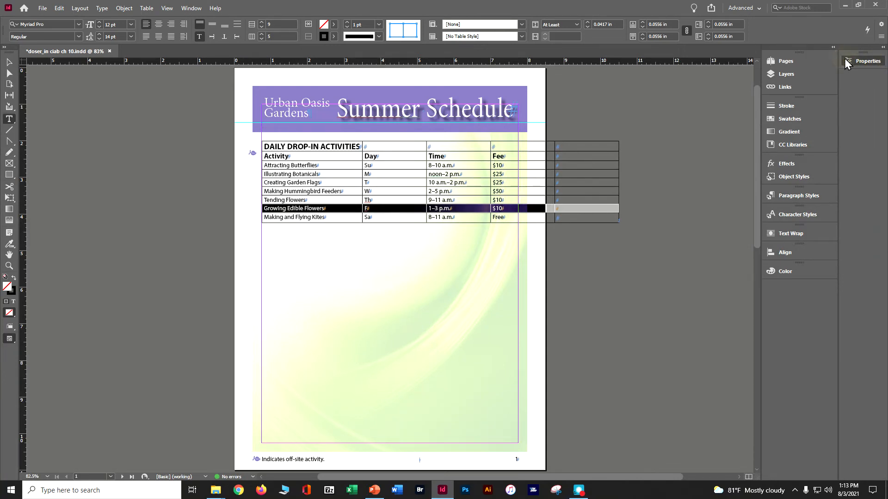
Expand the Properties panel, narrow the Day, Time, Fee and blank last columns so the table ends at the page margin, and save.
left_click(882, 47)
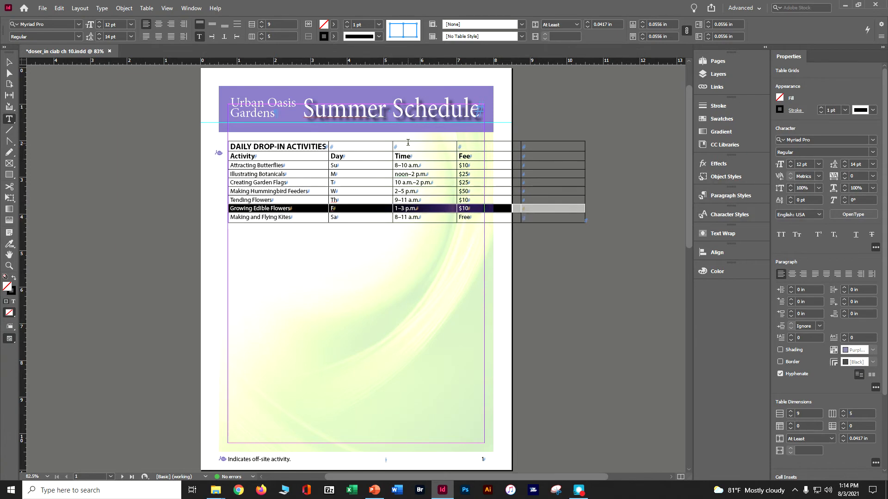
left_click_drag(392, 146, 356, 146)
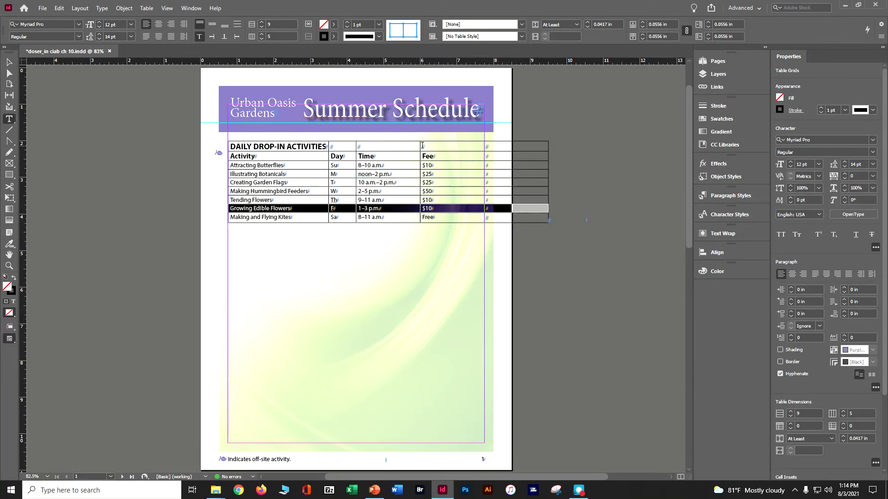
left_click_drag(419, 146, 402, 147)
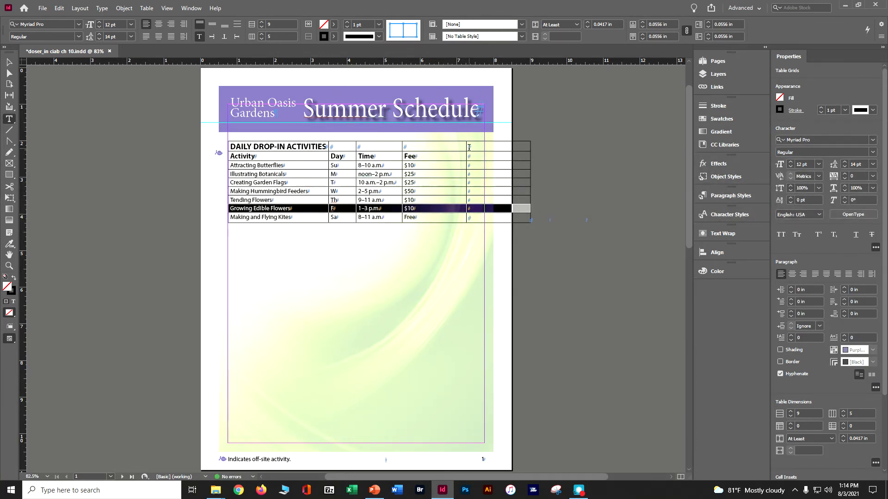
left_click_drag(467, 147, 429, 146)
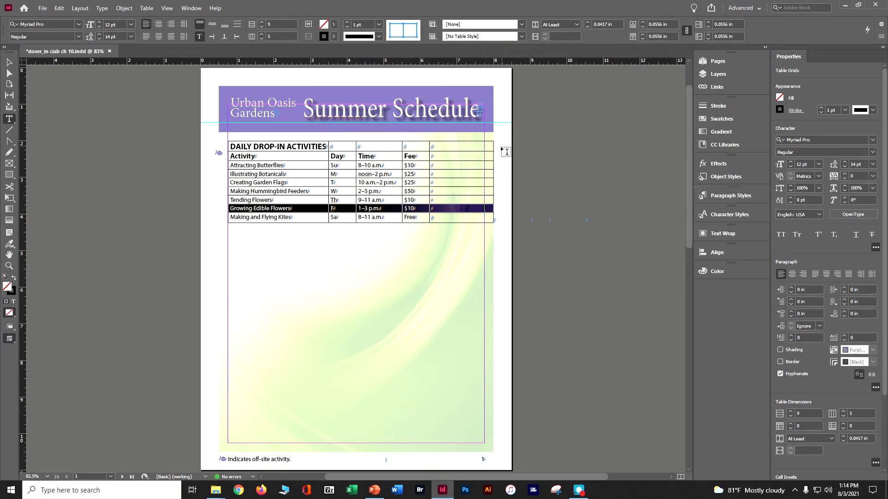
left_click_drag(493, 147, 484, 147)
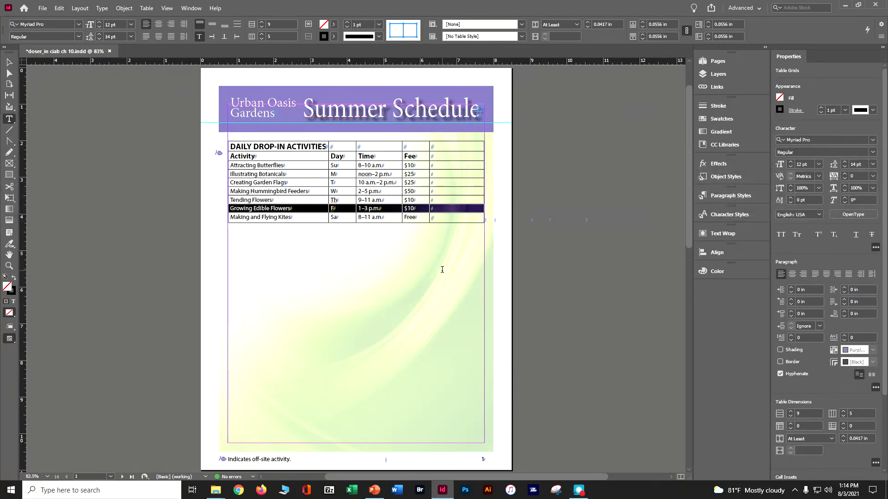
key("ctrl+s")
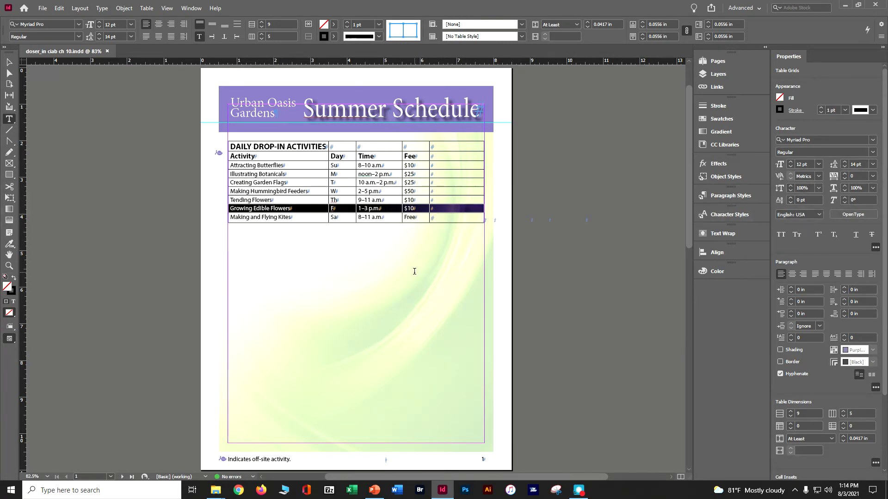
Show the Table panel group and dock Table, Cell Styles and Table Styles separately below the Color panel.
left_click(188, 9)
mouse_move(223, 269)
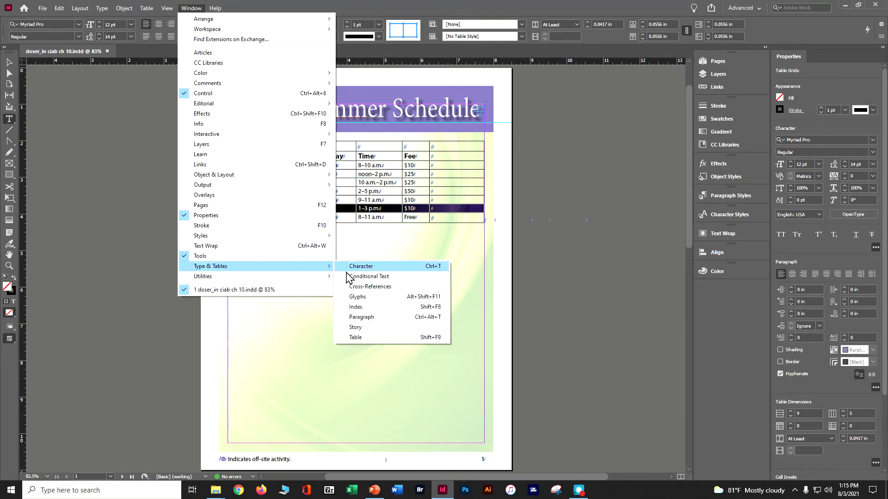
left_click(362, 338)
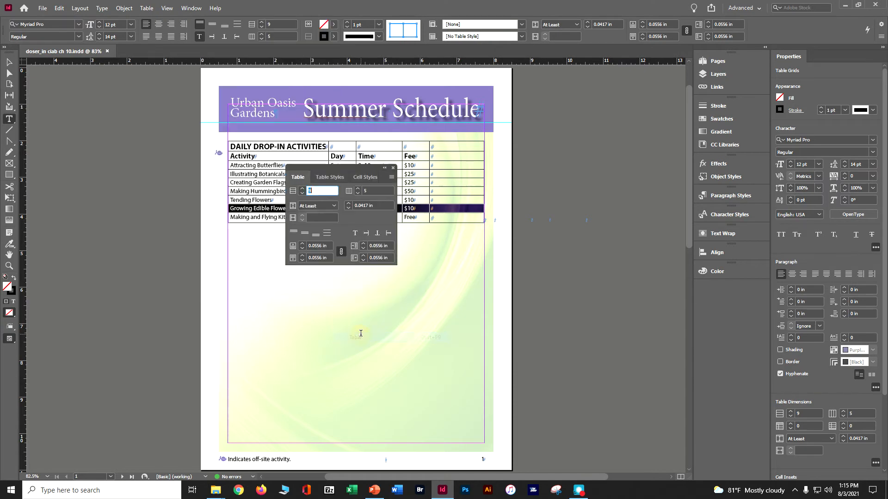
left_click_drag(293, 179, 698, 293)
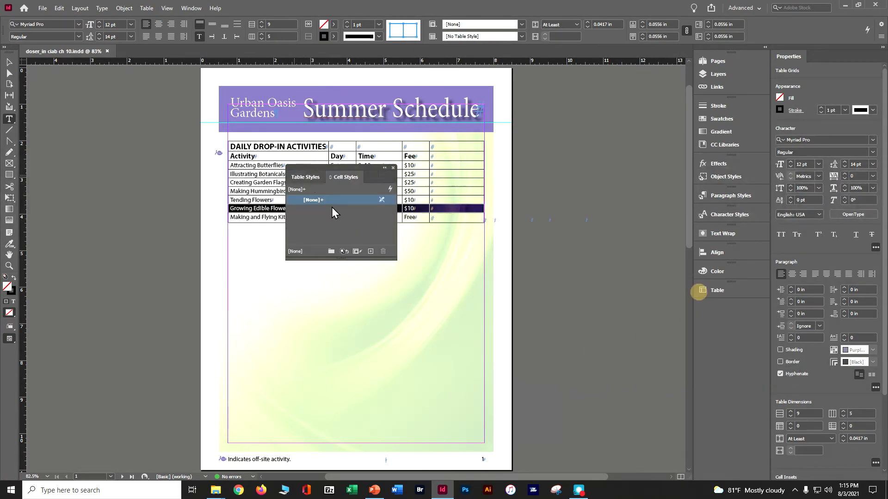
left_click_drag(357, 182, 699, 309)
left_click_drag(305, 178, 709, 335)
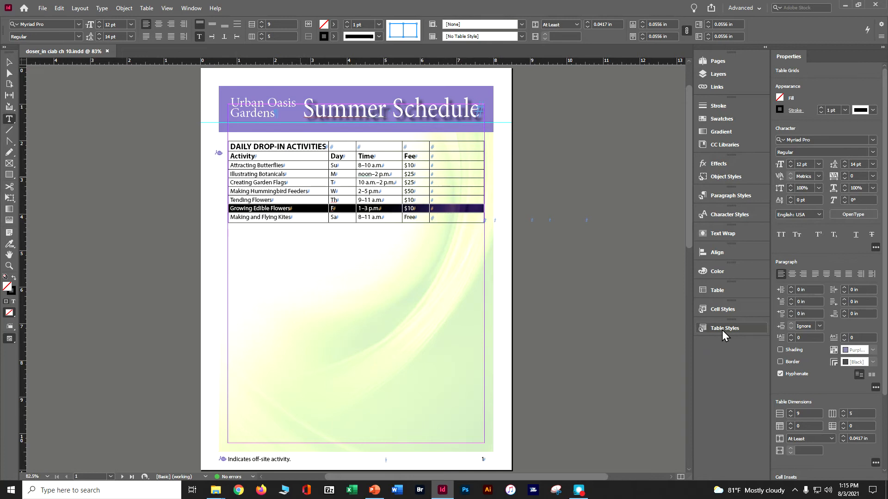
Select the entire table and set all four cell insets to 0.125 in.
left_click(725, 293)
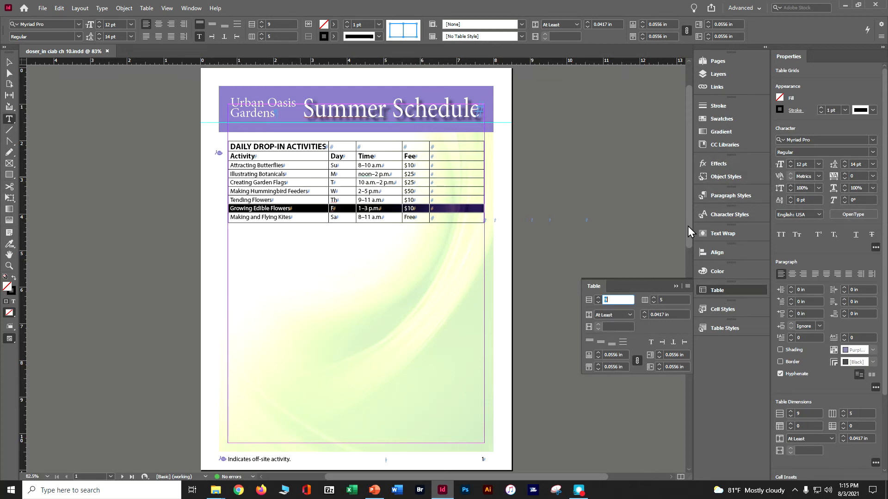
left_click(298, 166)
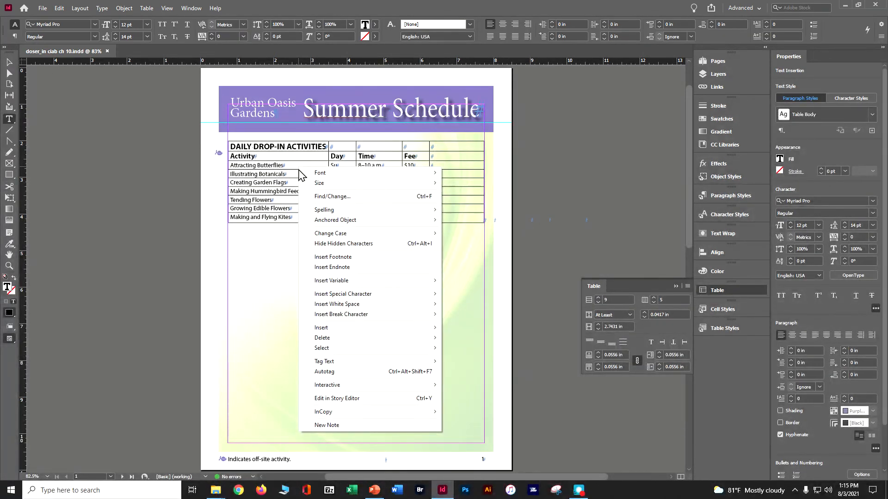
mouse_move(375, 351)
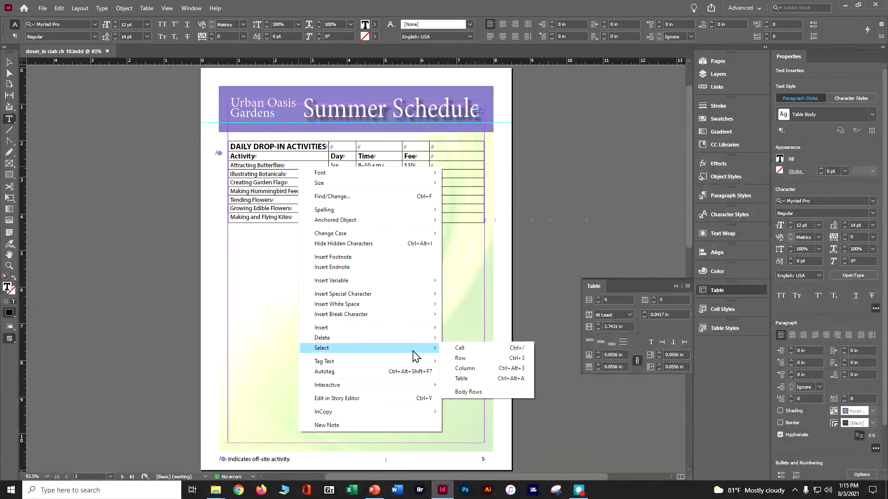
left_click(493, 380)
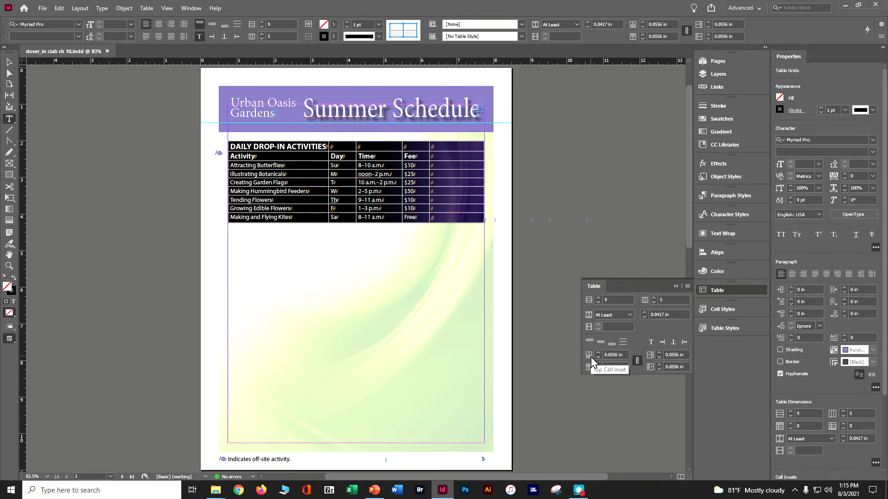
left_click_drag(627, 356, 540, 356)
key("BackSpace")
type(".")
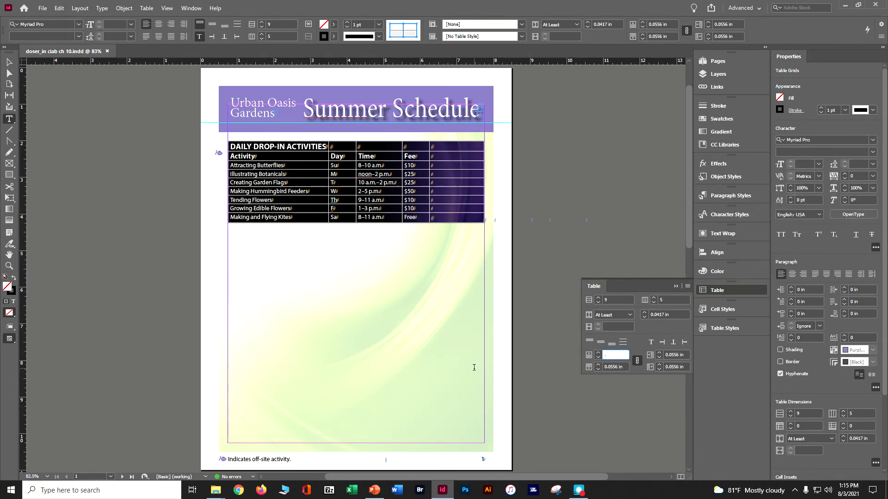
type("2")
type(".125")
key("Tab")
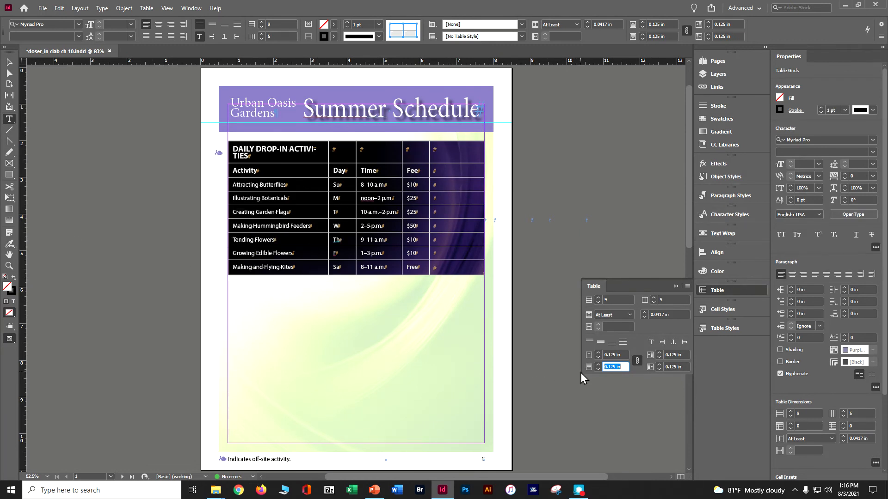
Center the text vertically in all table cells, deselect the table, and save the document.
left_click(601, 348)
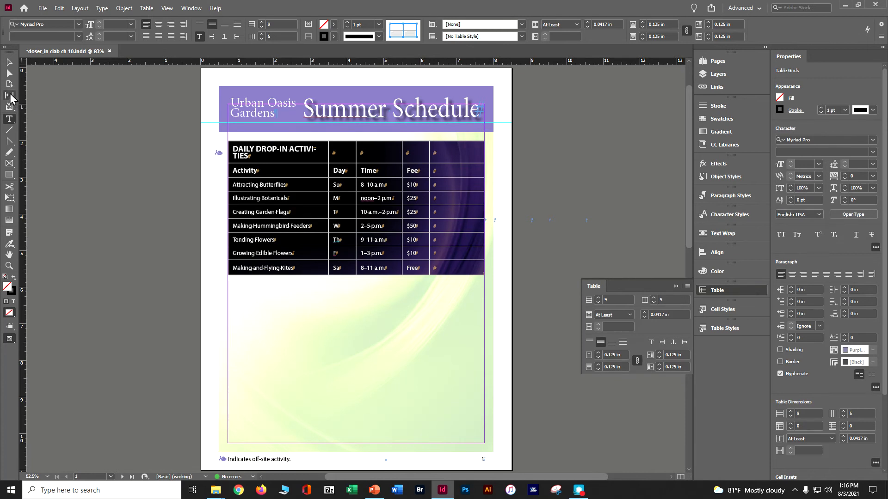
left_click(10, 61)
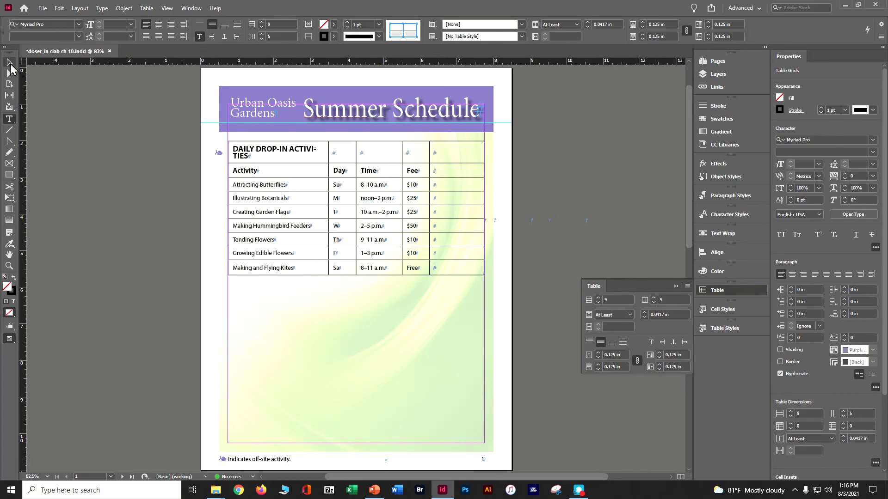
left_click(93, 197)
key("ctrl+s")
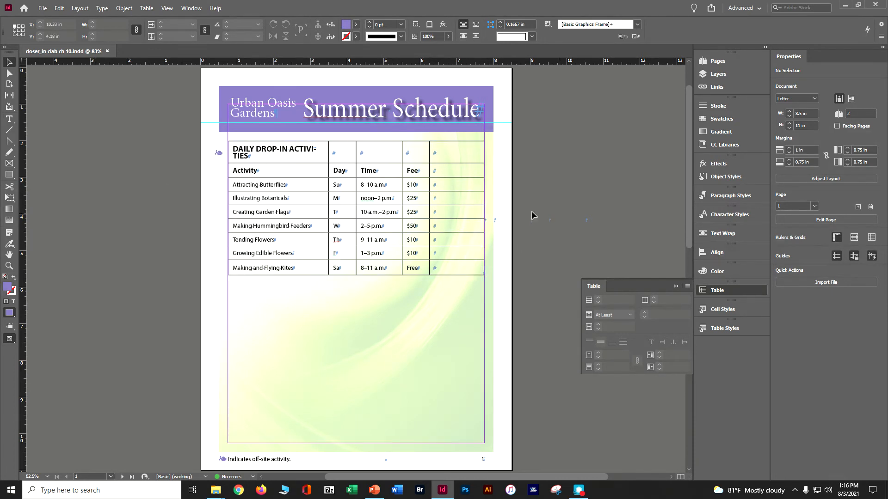
Apply an Every Other Row alternating fill to the table in 20% Black and None, with the preview on.
left_click(551, 220)
left_click(9, 118)
left_click(234, 150)
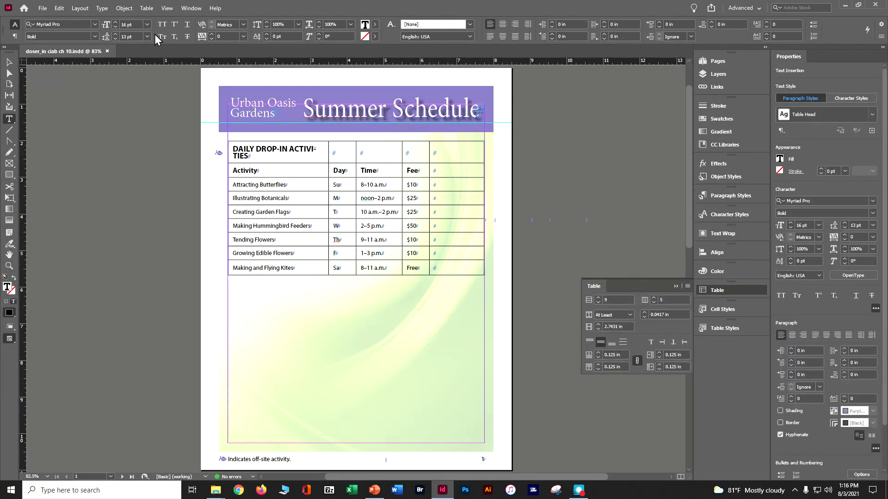
left_click(141, 10)
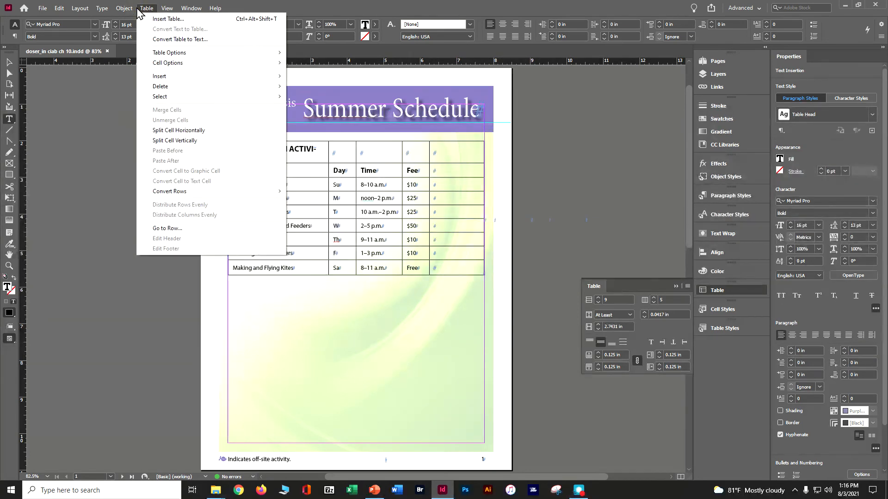
mouse_move(168, 54)
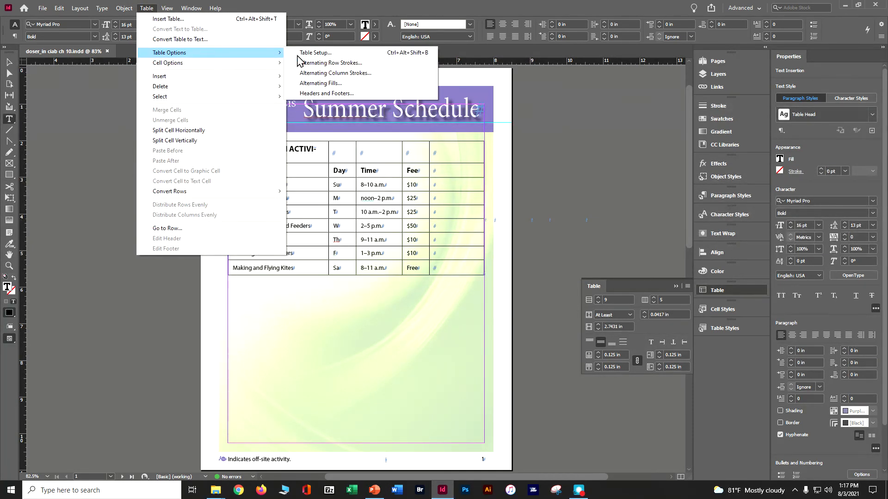
left_click(326, 84)
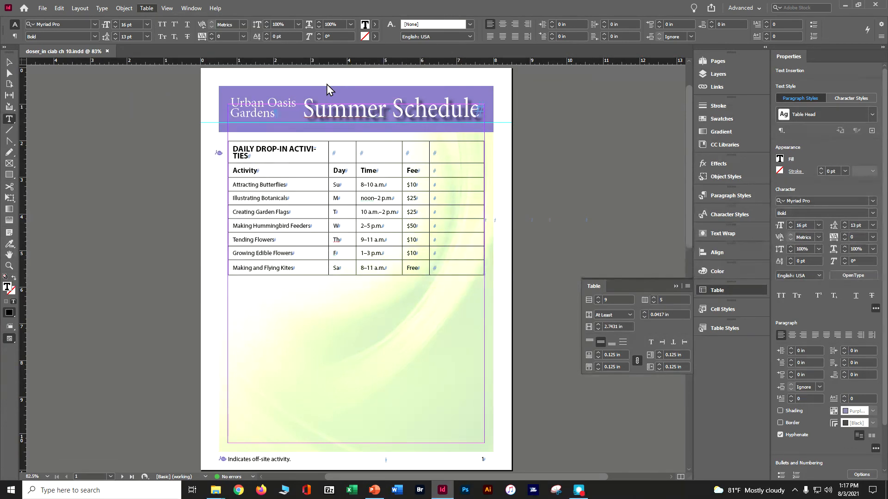
left_click(313, 355)
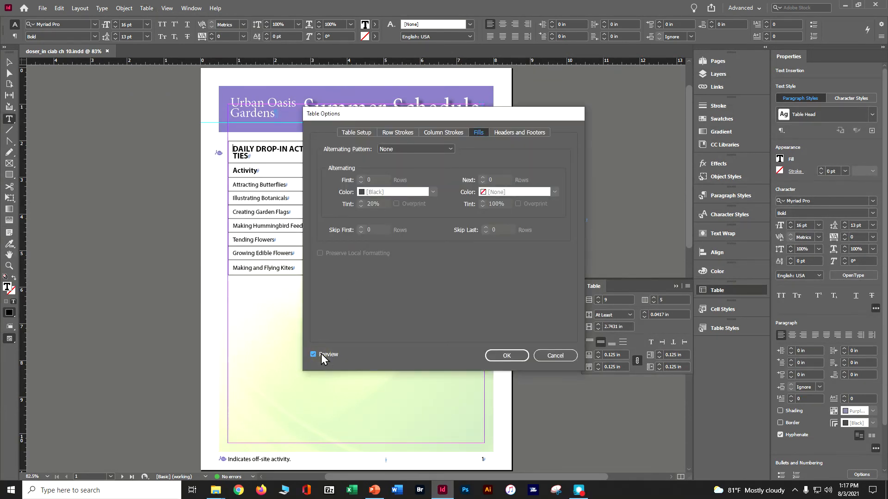
left_click_drag(521, 113, 656, 105)
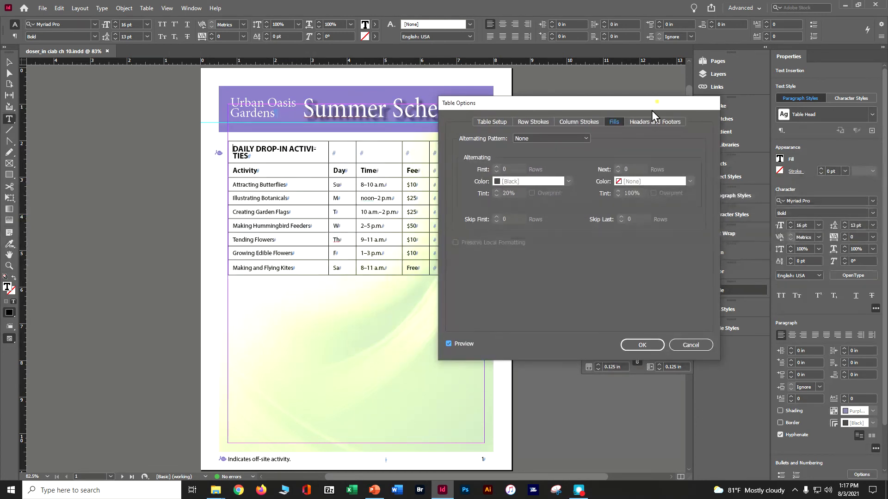
left_click(559, 136)
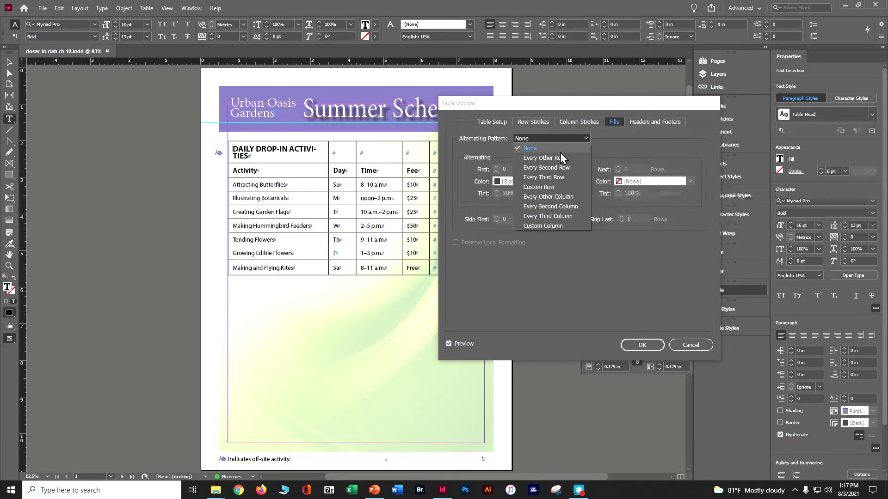
left_click(561, 157)
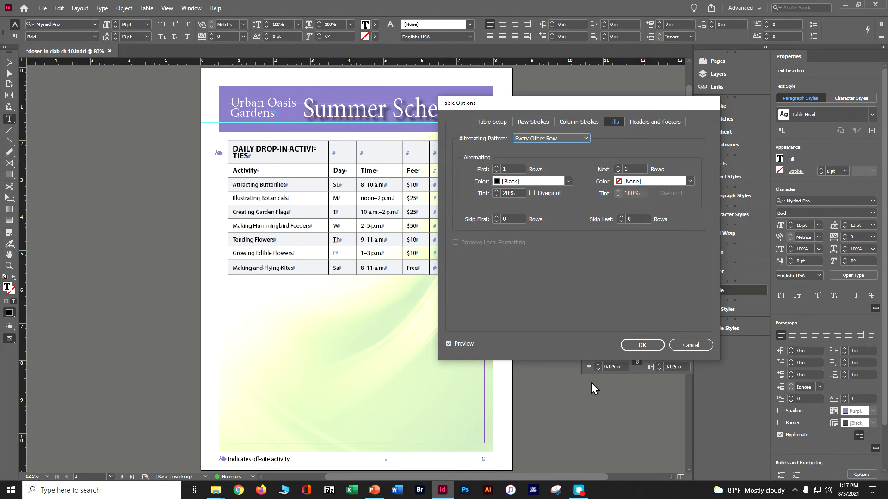
left_click(628, 347)
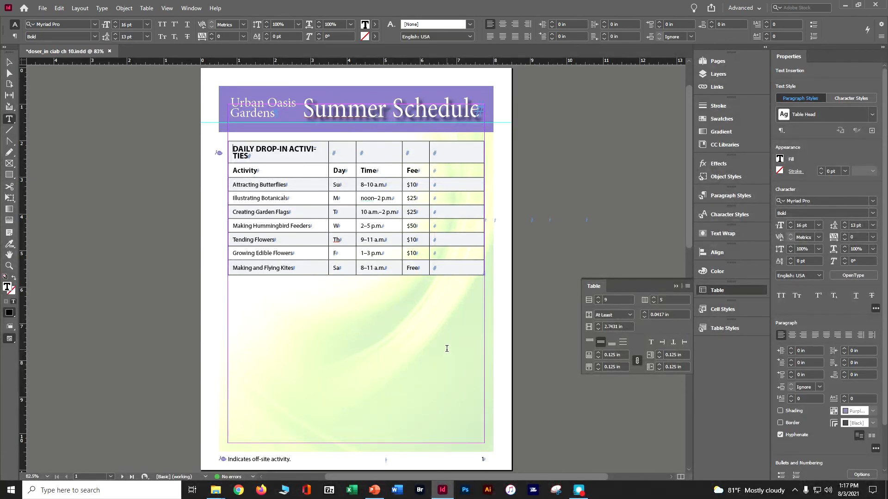
Select the table's first row and fill it with the Purple-Cool swatch.
left_click(223, 151)
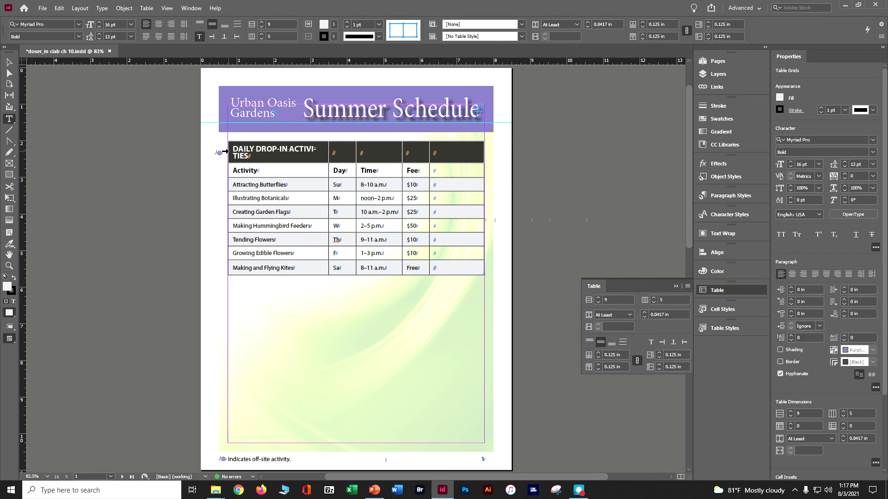
left_click(189, 12)
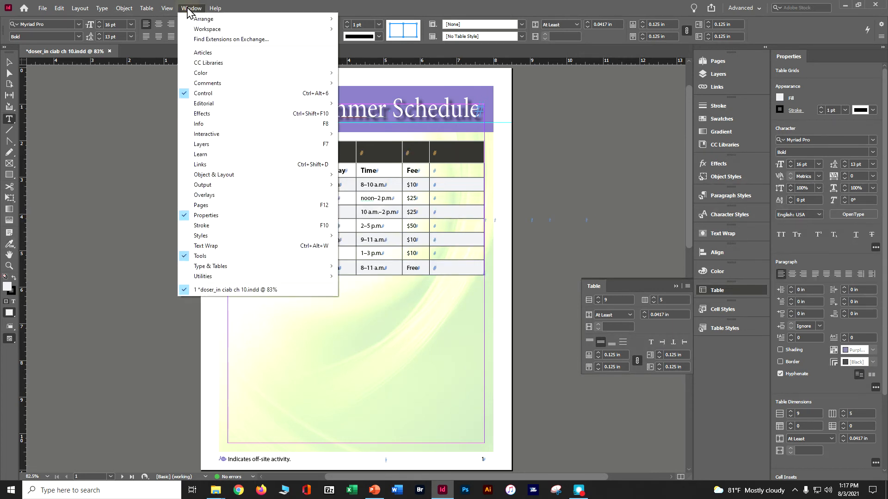
mouse_move(300, 74)
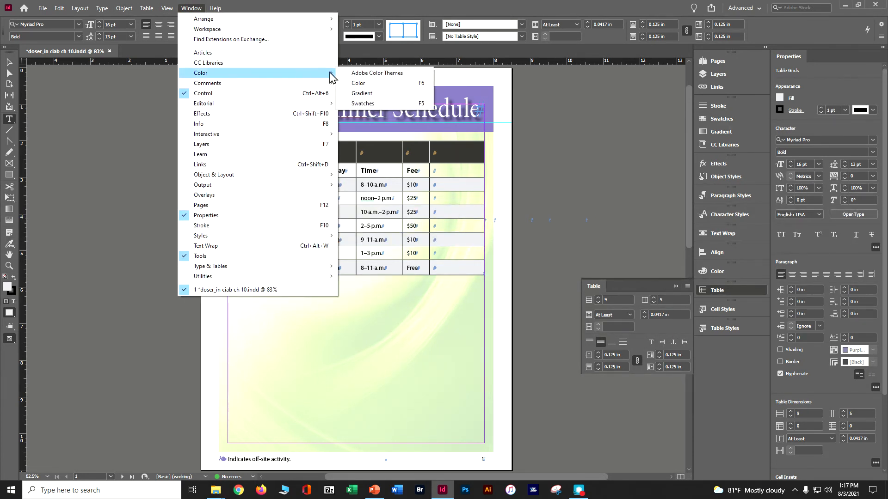
left_click(362, 103)
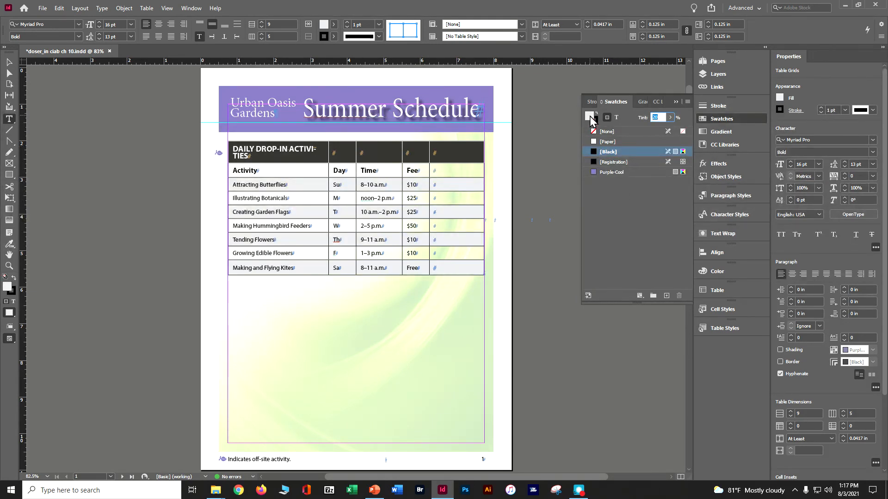
left_click(613, 174)
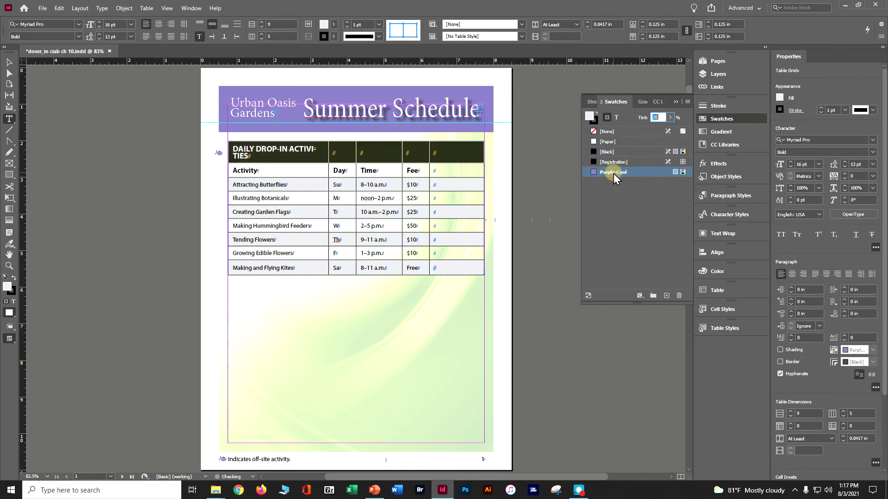
Set the first row's Purple-Cool fill tint to 50%, deselect the row, and save the document.
left_click(670, 118)
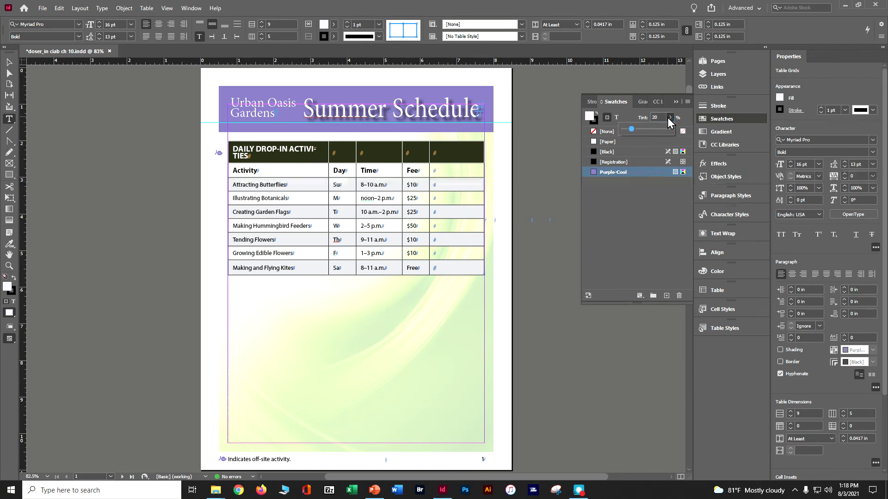
left_click(644, 129)
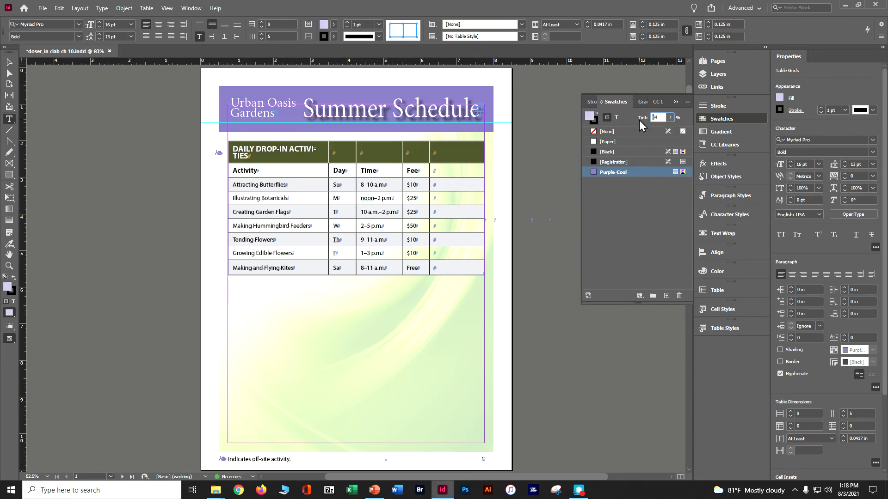
type("50")
key("Delete")
key("Delete")
key("Return")
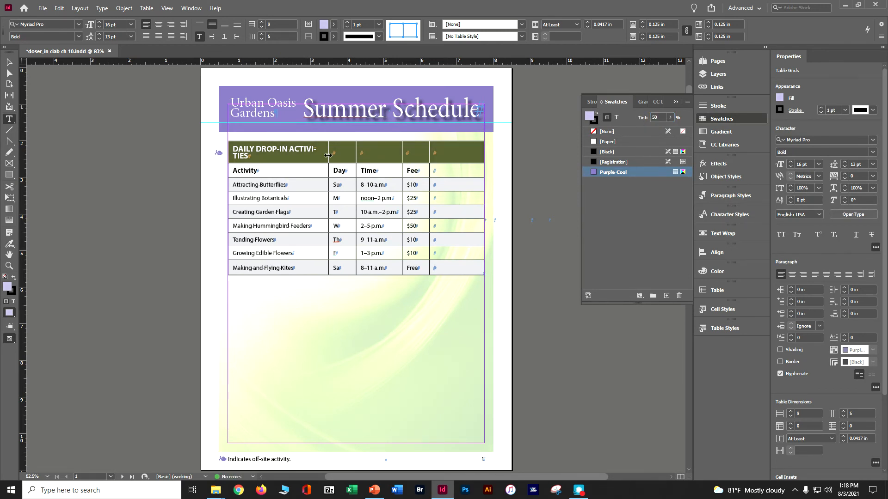
left_click(59, 106)
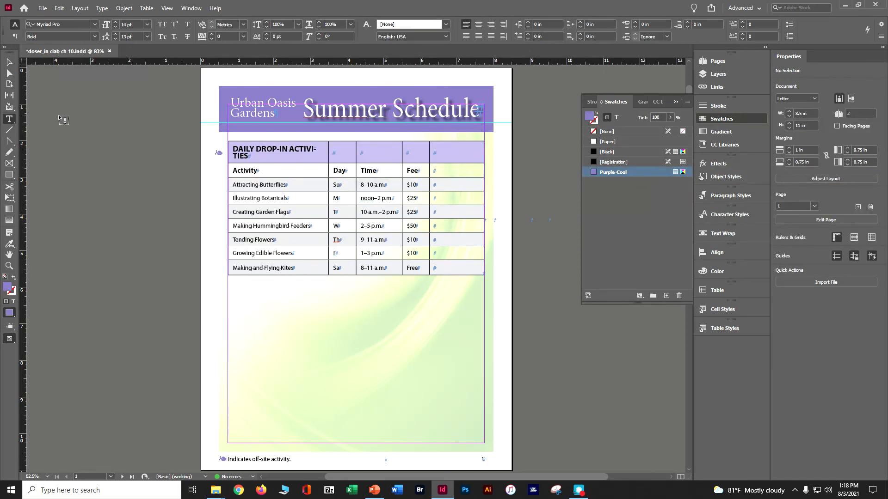
key("ctrl+s")
Select the entire table and set the stroke of all lines except the inner column dividers to 0 pt.
left_click(239, 149)
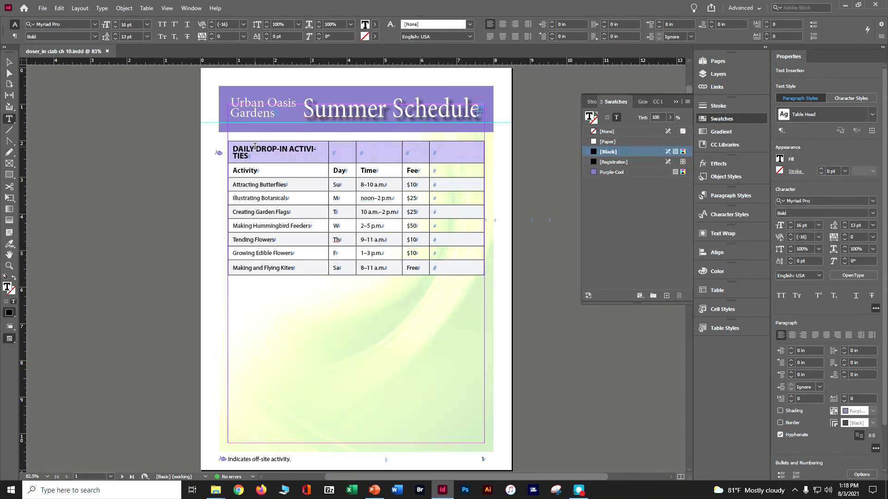
left_click(143, 8)
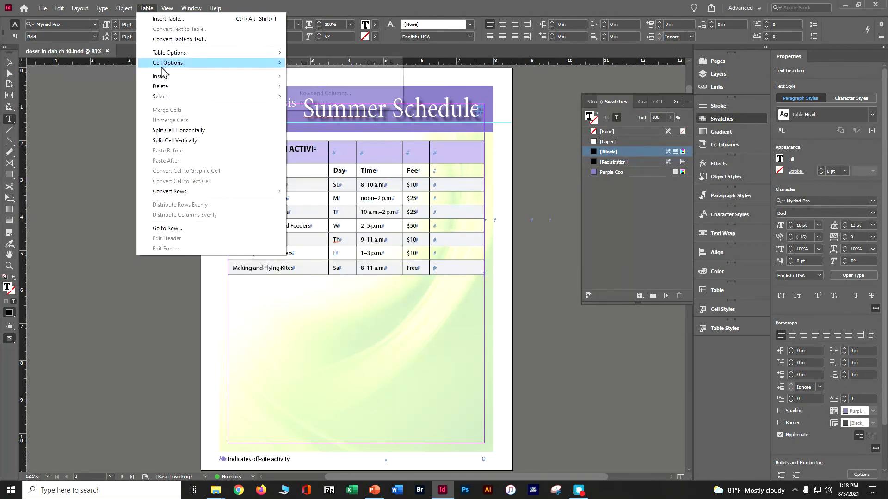
mouse_move(174, 96)
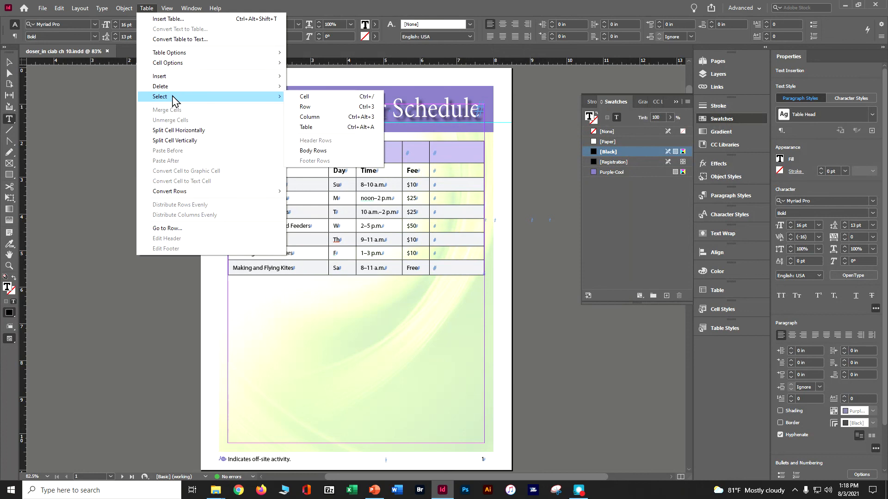
left_click(330, 126)
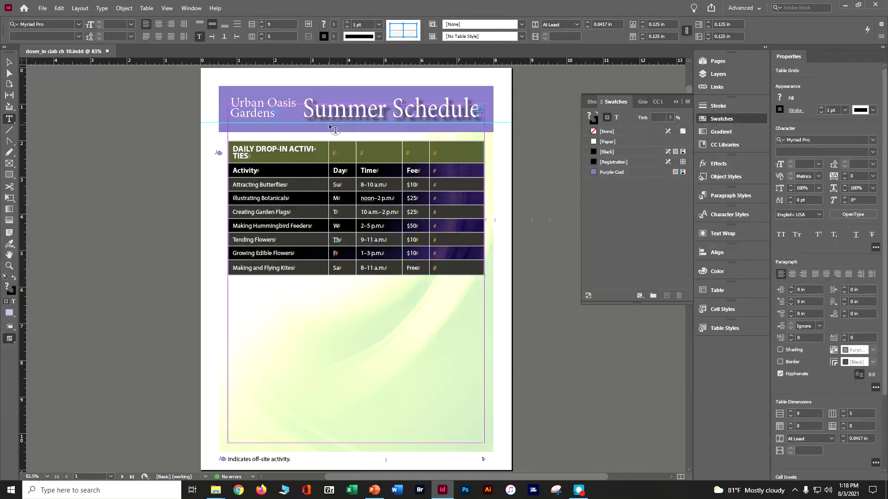
left_click(403, 29)
left_click(403, 28)
left_click(398, 33)
left_click(403, 30)
left_click(819, 112)
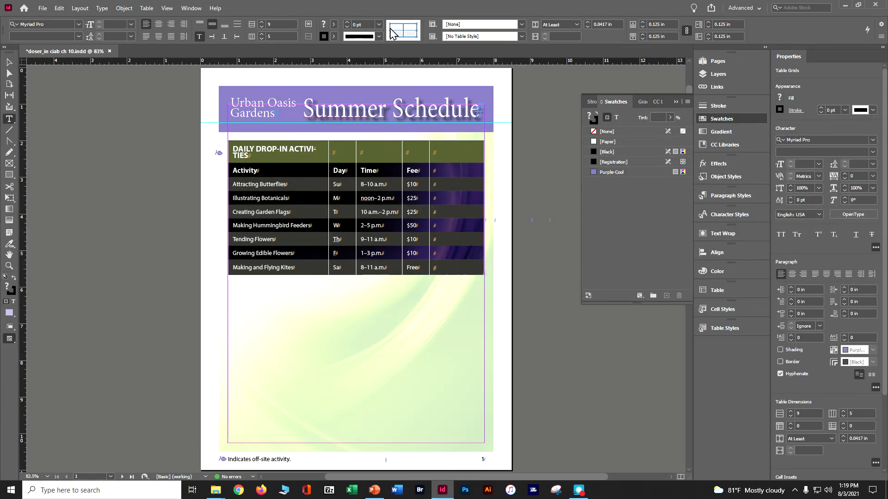
Set only the inner vertical column lines to a 0.5 pt stroke, deselect the cells, and save the document.
left_click(404, 28)
left_click(403, 28)
left_click(410, 24)
left_click(411, 30)
left_click(411, 37)
left_click(844, 110)
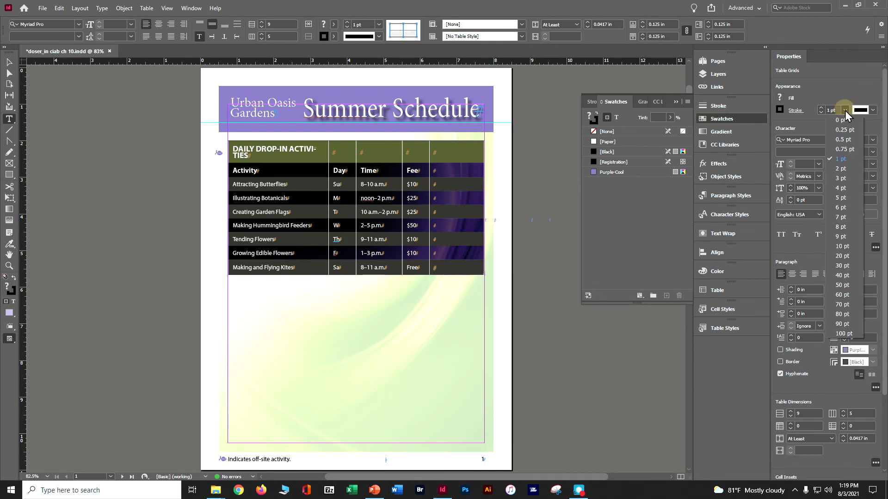
left_click(841, 140)
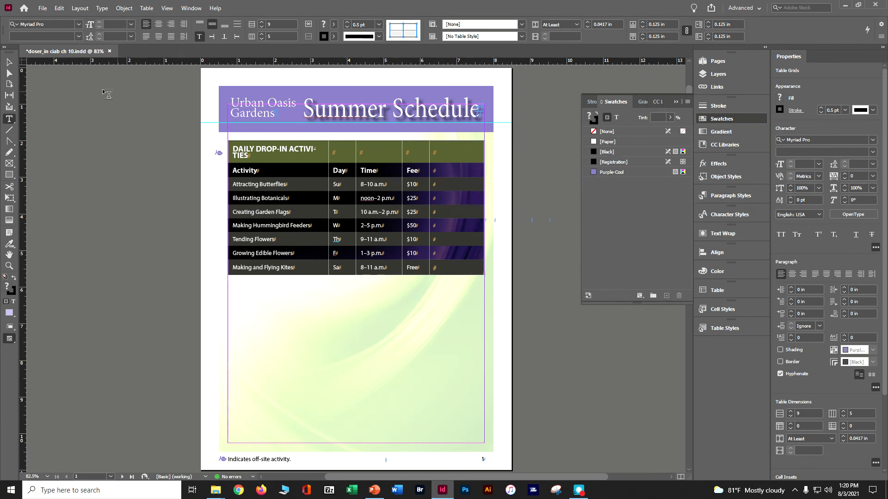
left_click(9, 61)
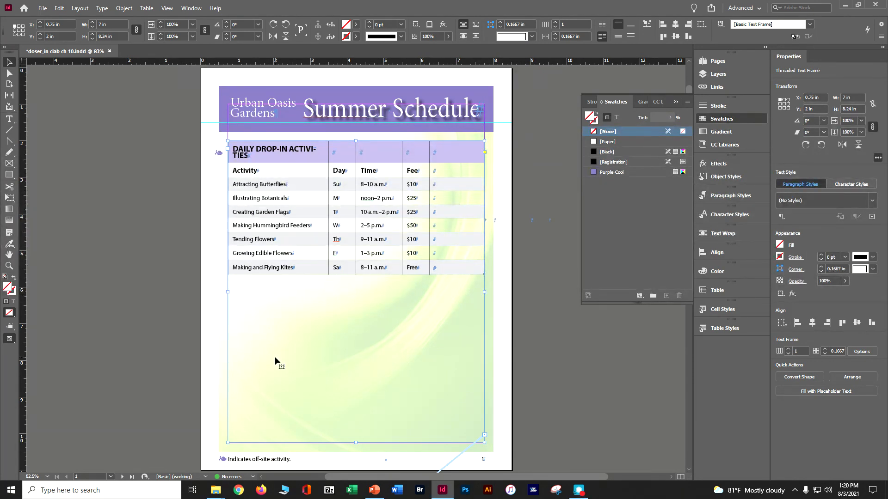
key("ctrl+s")
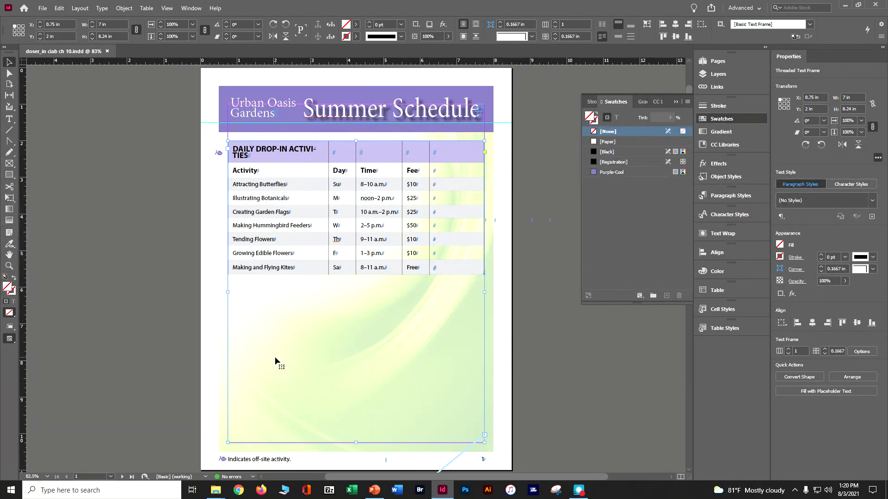